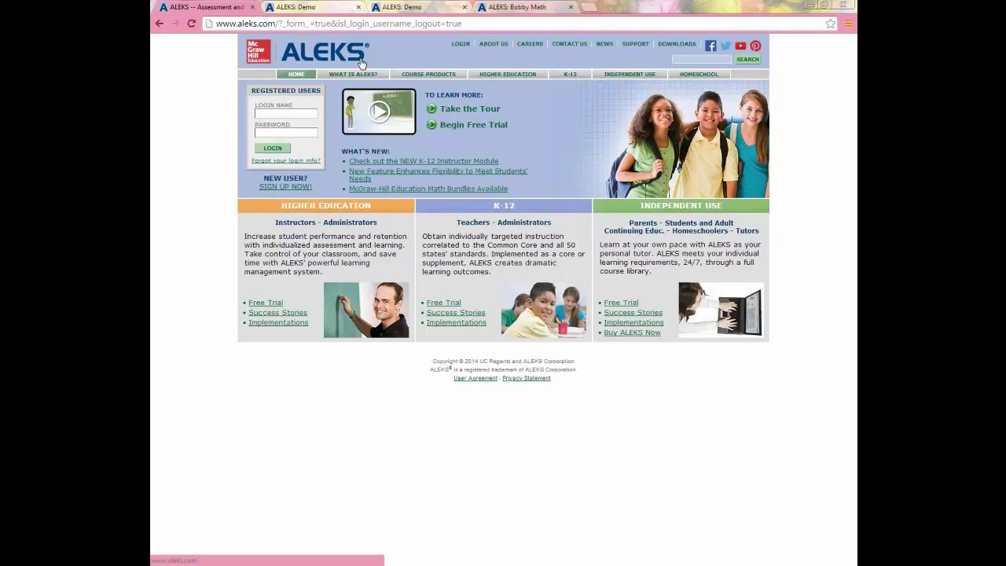
In the Pre-Algebra demo, enter 14 in the answer box, clear it, restore it, and advance to the next exercise
click(418, 6)
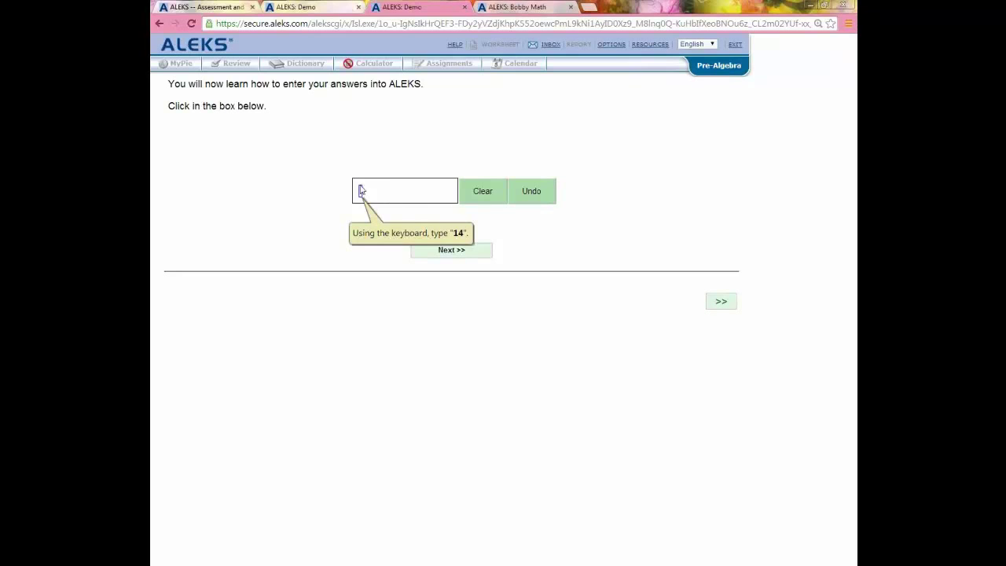
text(14)
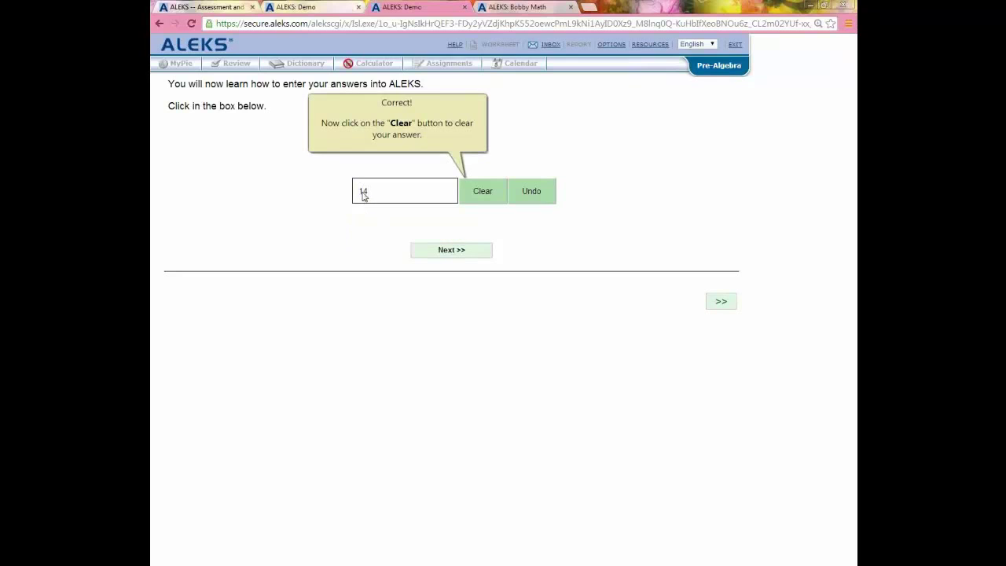
click(492, 187)
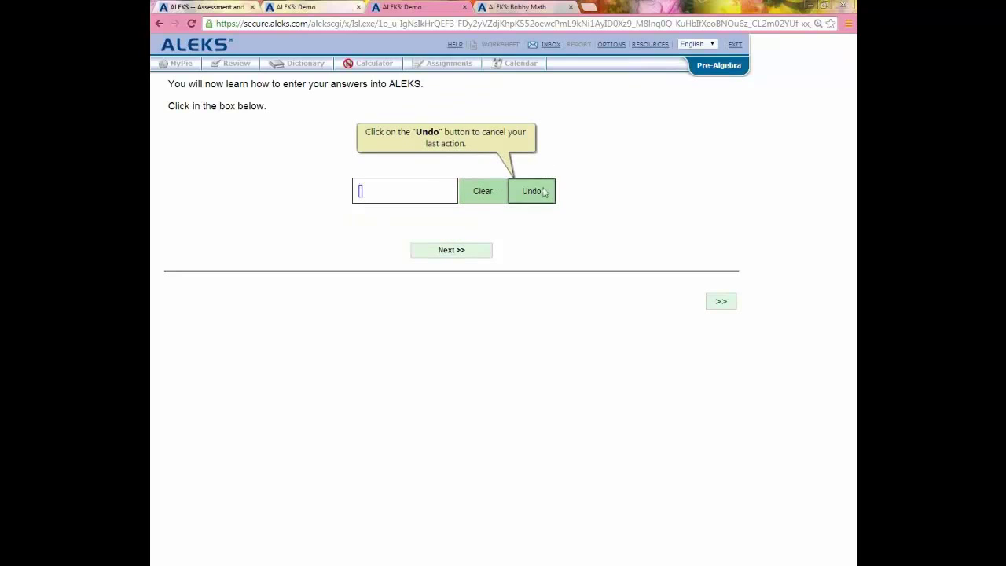
click(530, 190)
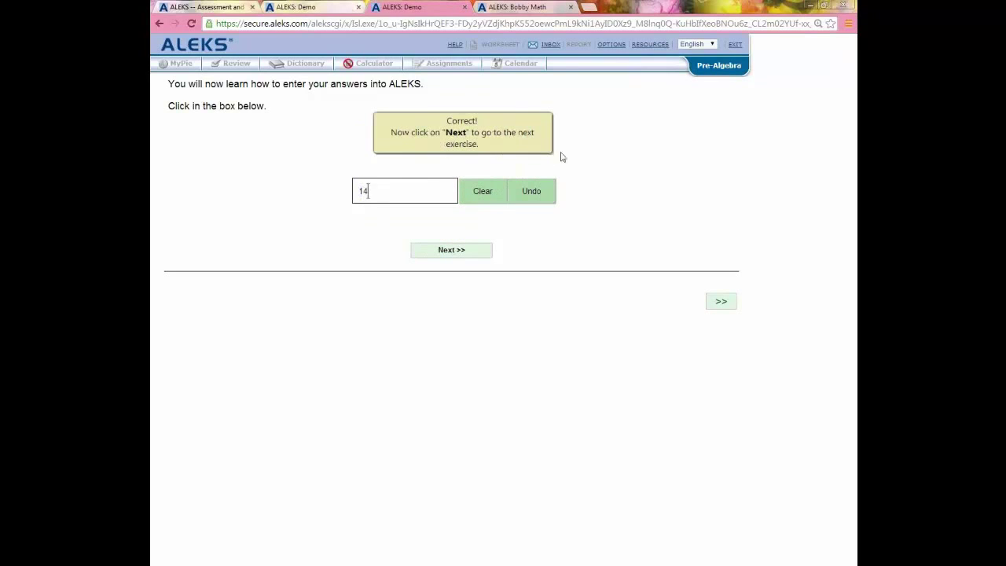
click(450, 250)
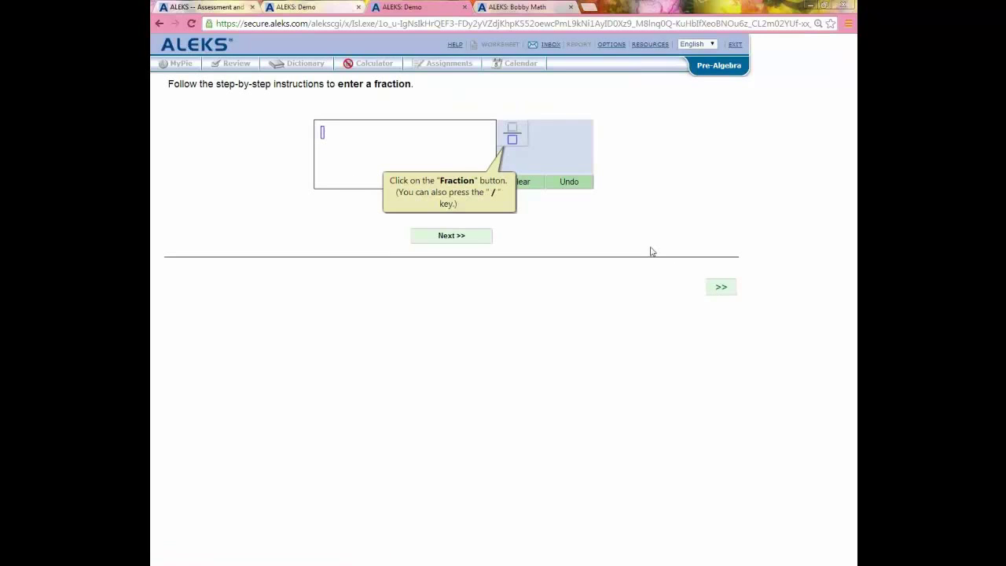
Build the fraction 2/3 in the answer box, submit it, and skip past the exercise on expressions with parentheses
click(512, 134)
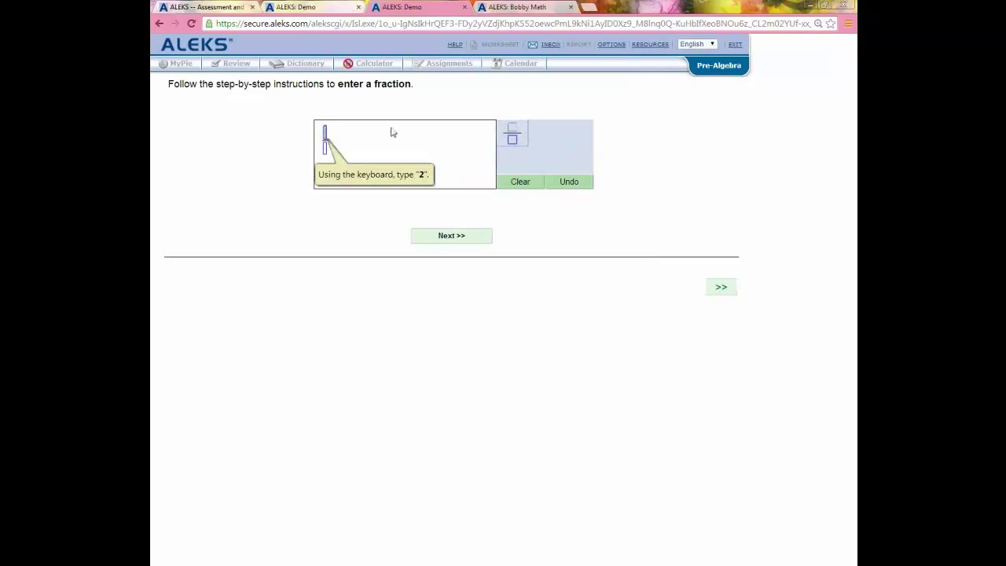
text(2)
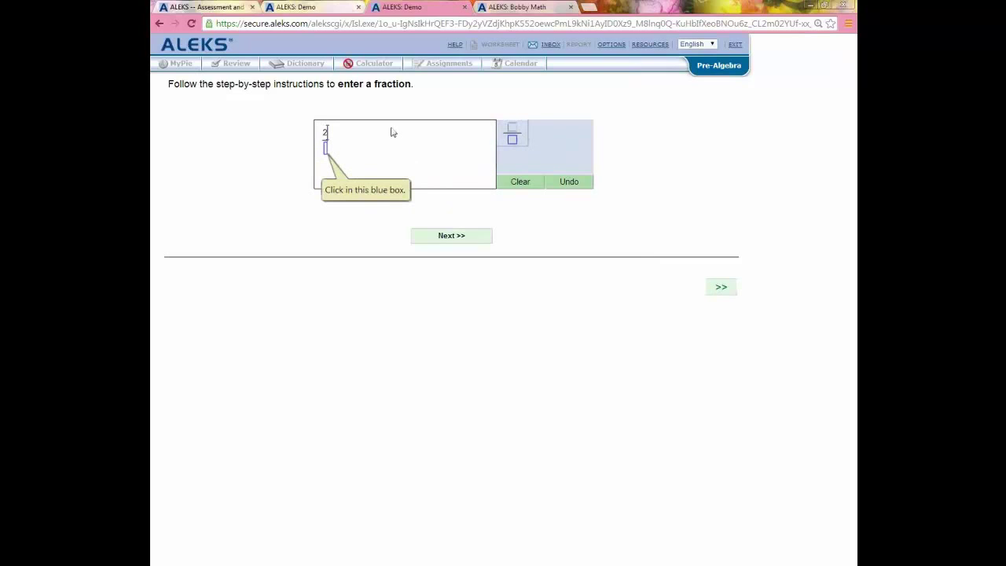
click(325, 150)
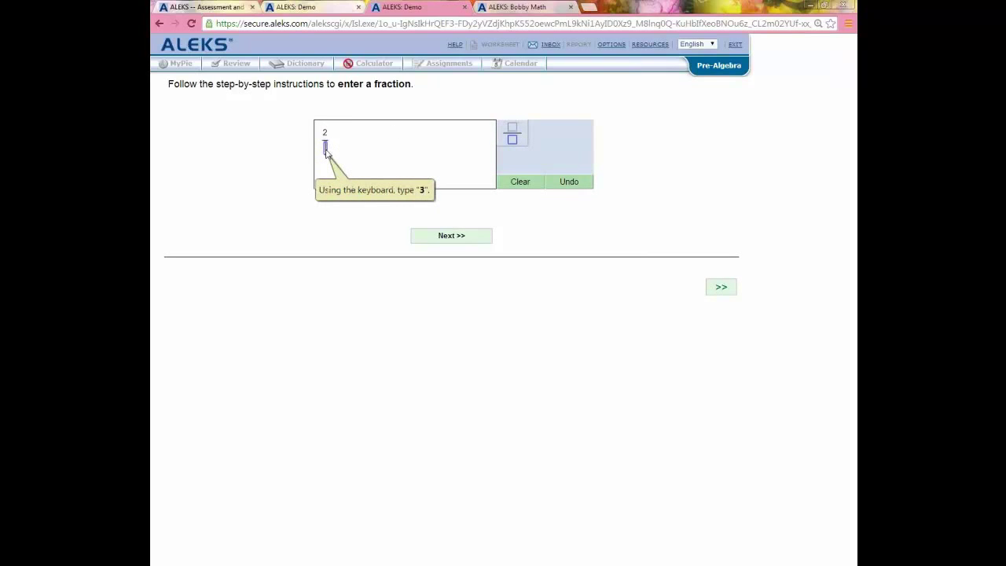
text(3)
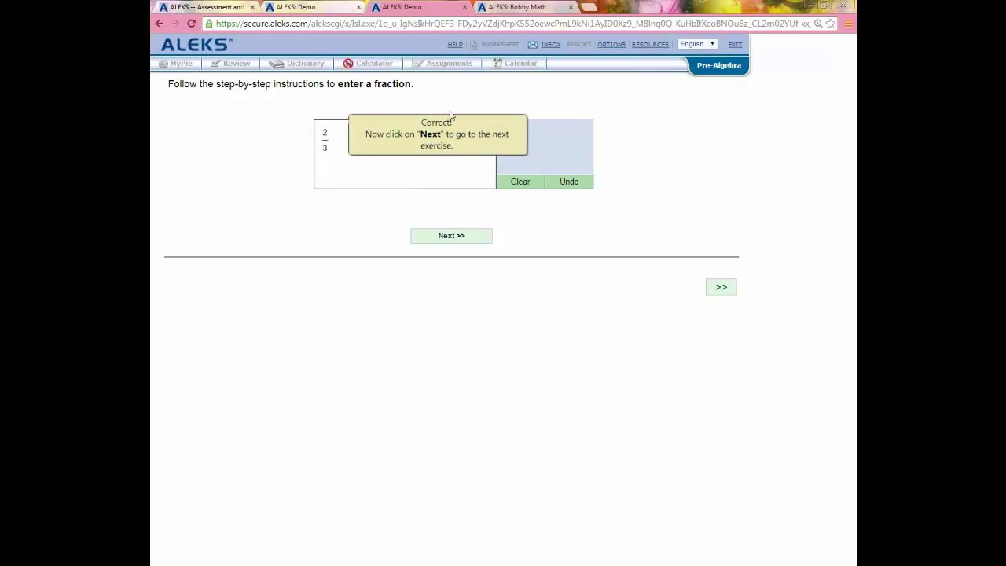
click(483, 239)
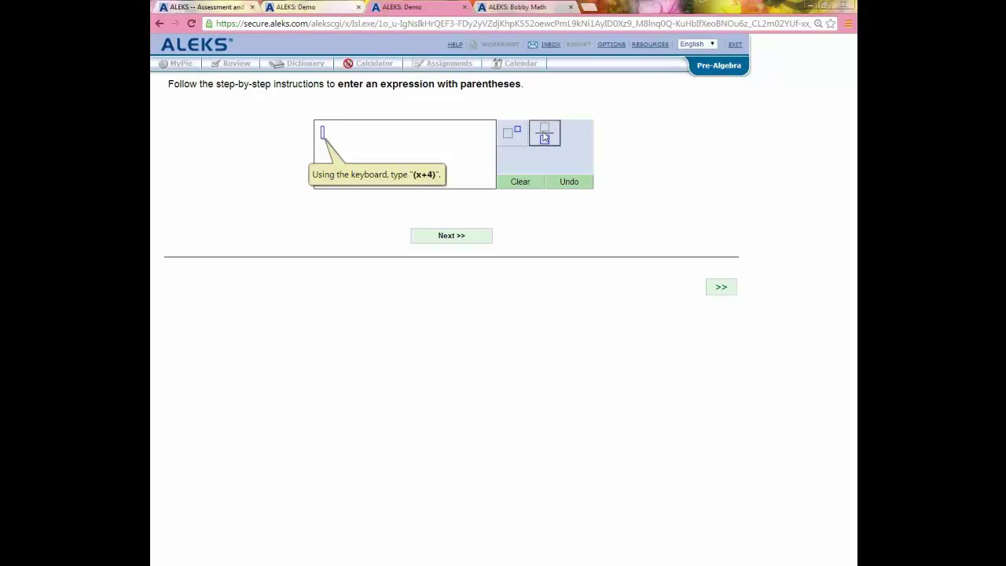
click(731, 290)
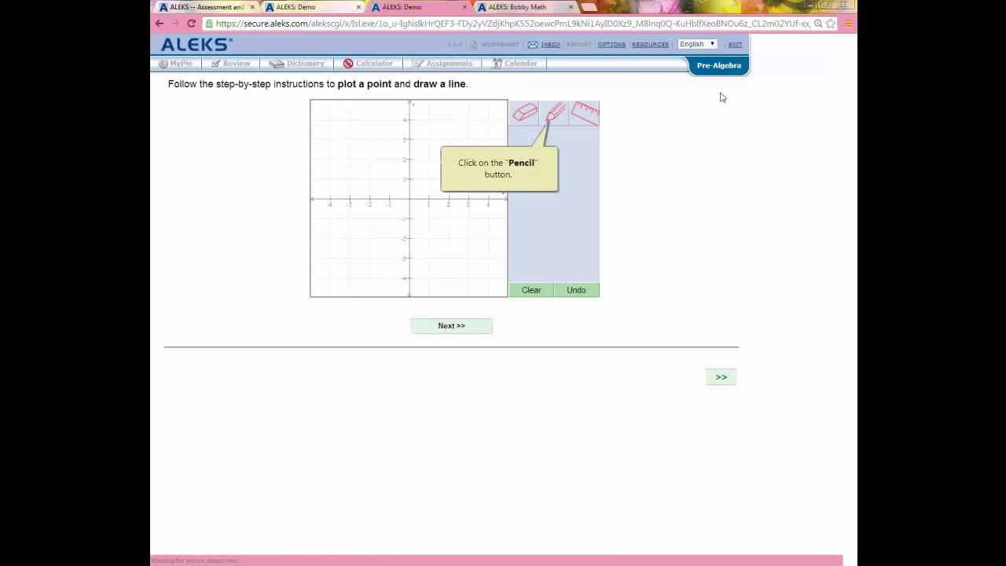
Plot the point (-3, 1) on the graph, lay the ruler from it to (3, -3), and draw the line along the ruler
click(556, 118)
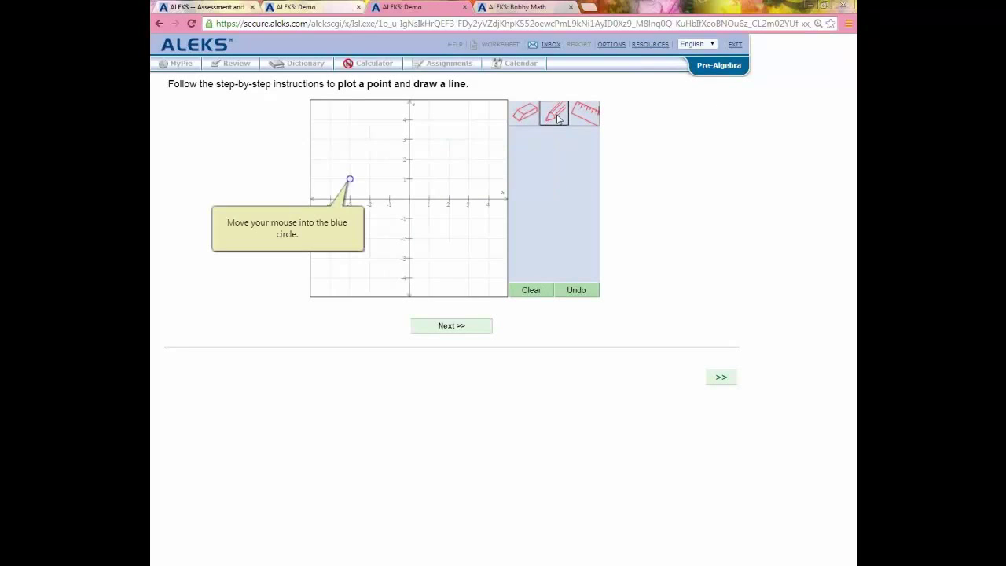
click(350, 179)
click(585, 112)
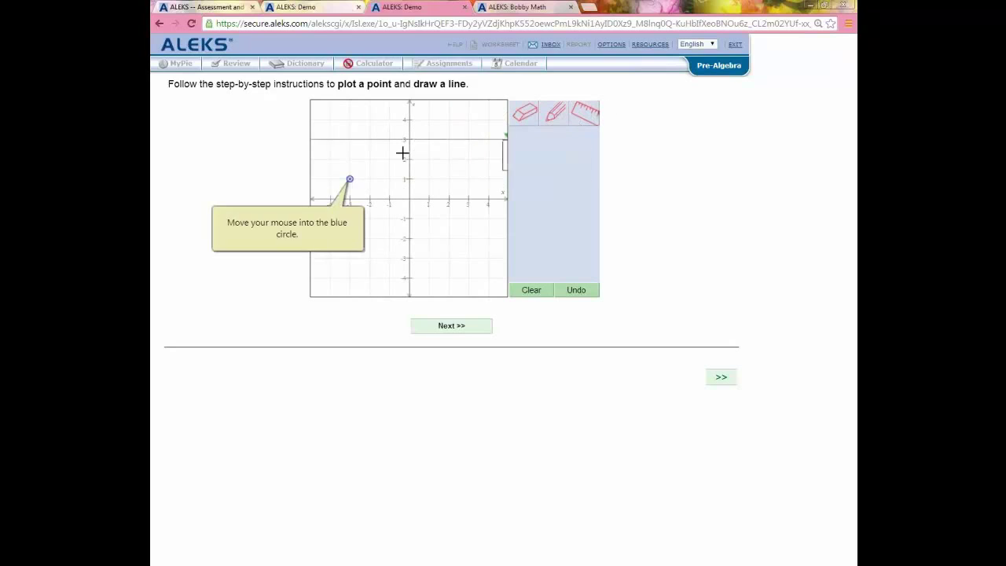
click(350, 180)
click(467, 260)
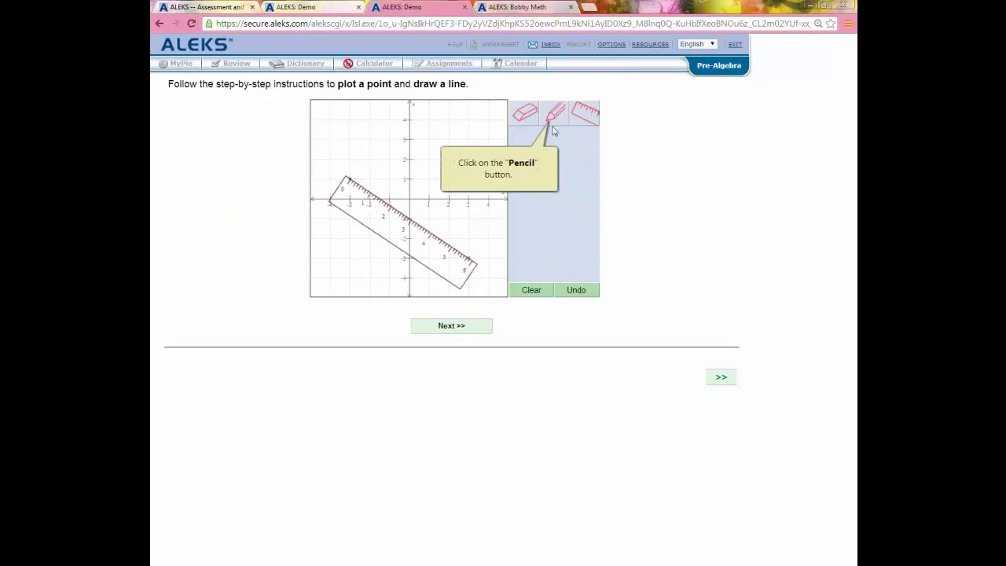
click(556, 113)
drag(350, 179, 488, 270)
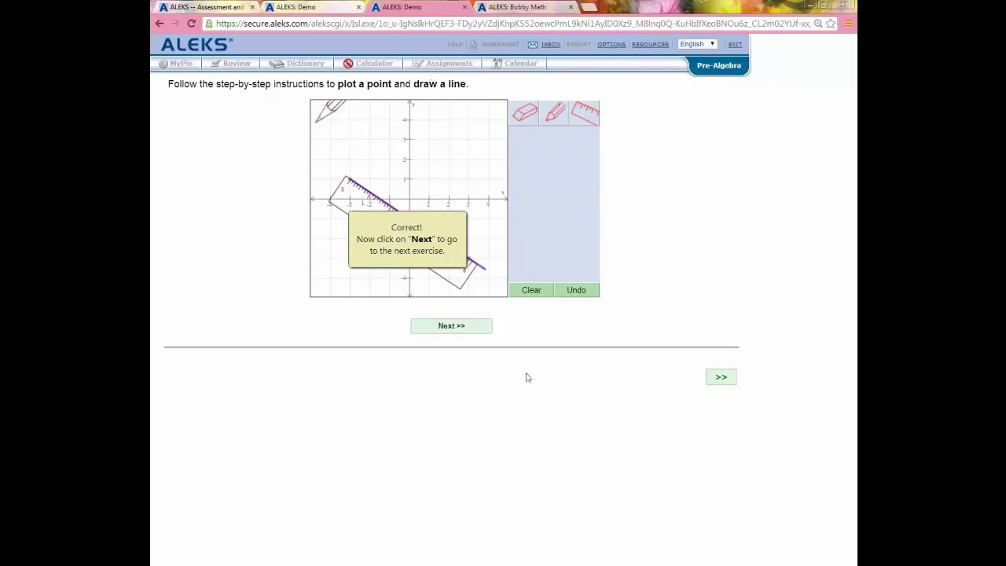
click(585, 112)
Skip the rest of the answer-entry tutorial, start the assessment, and submit 6 as the answer to question 1
click(721, 376)
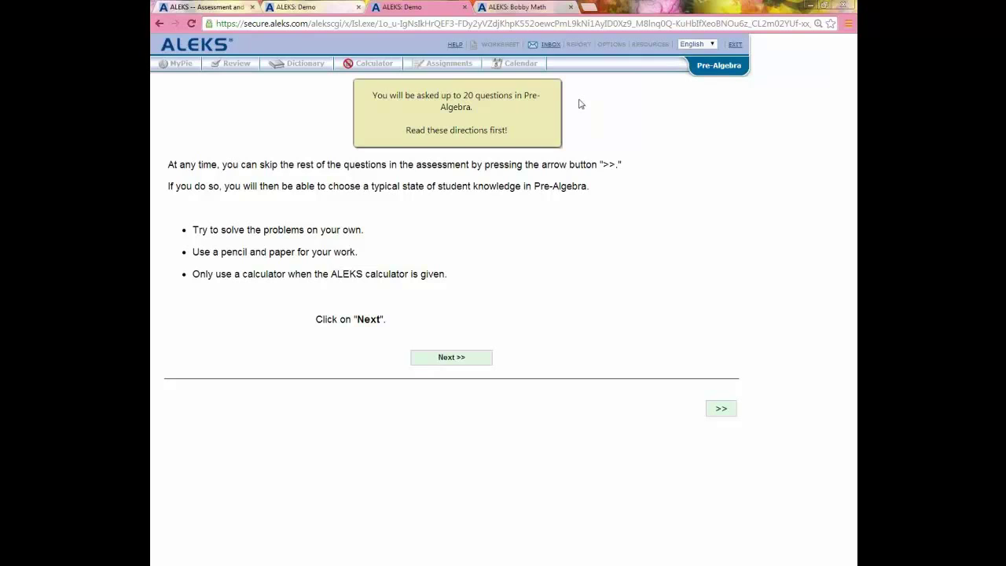
click(463, 357)
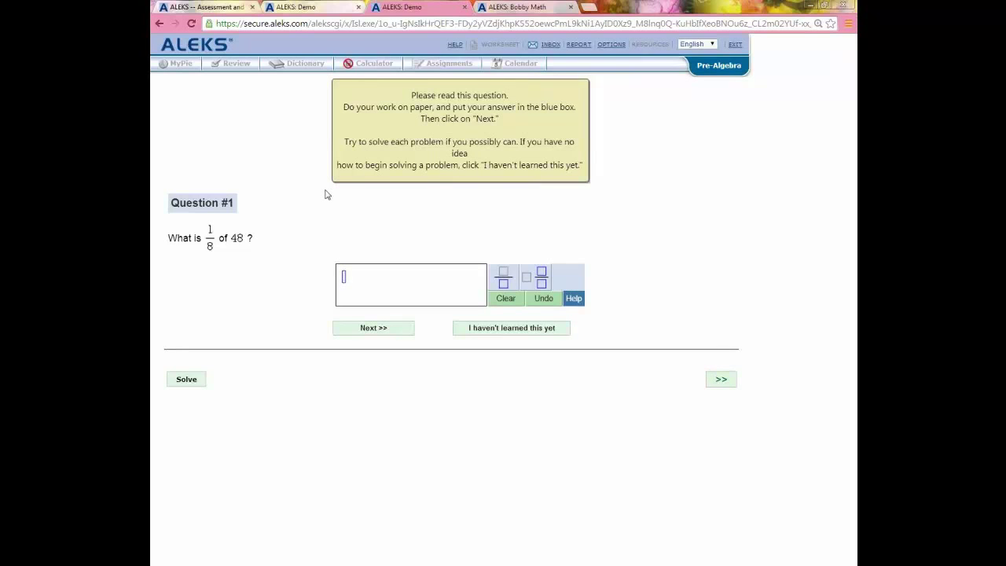
text(6)
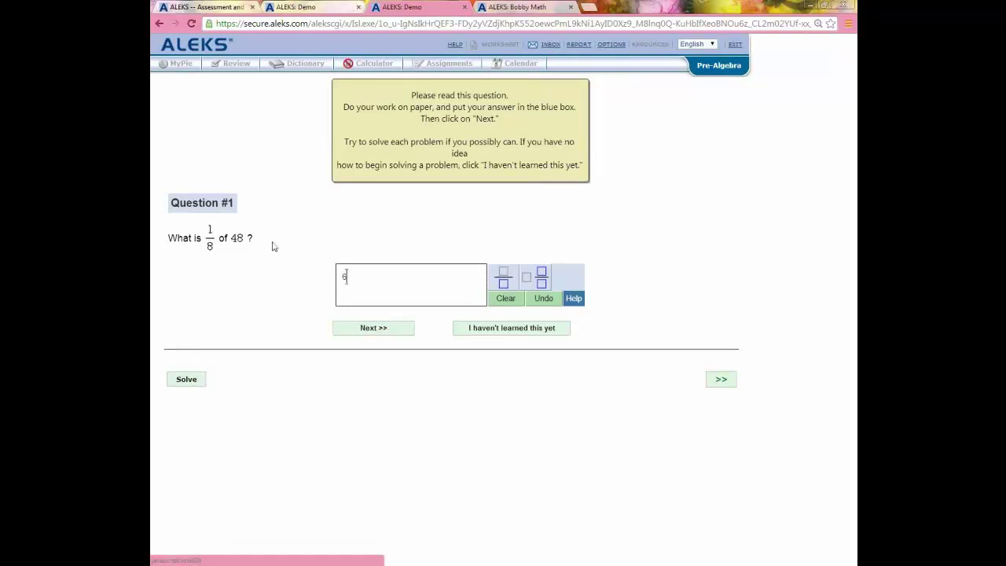
click(363, 333)
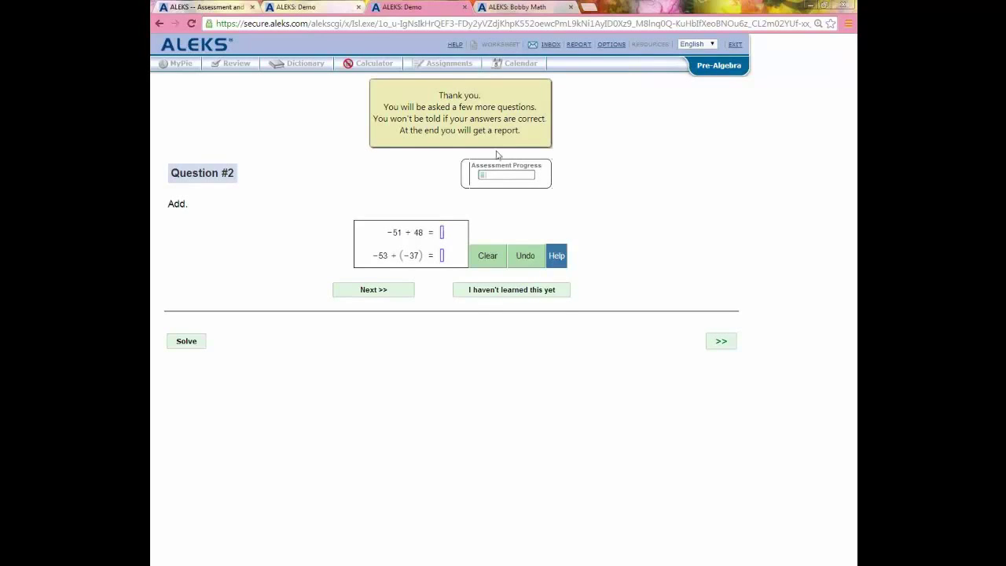
Auto-solve the two additions in question 2, change the second sum to -80, and submit the answers
click(187, 339)
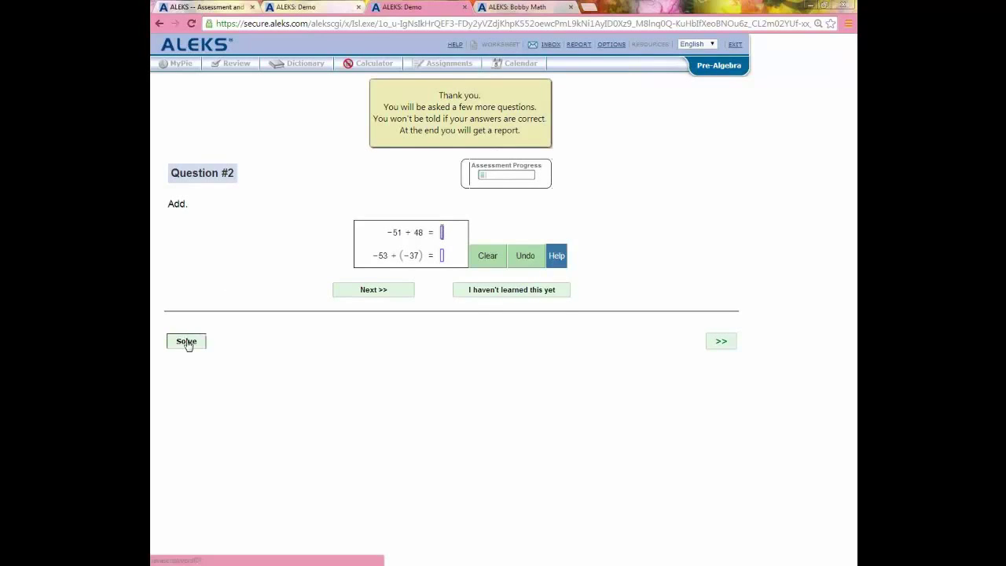
click(452, 256)
key(BackSpace)
key(BackSpace)
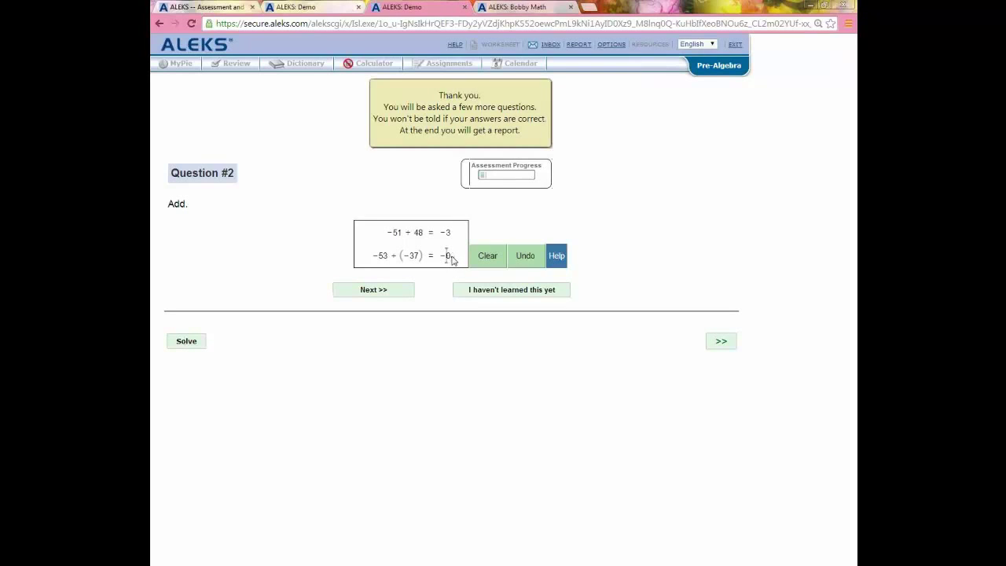
text(80)
click(359, 288)
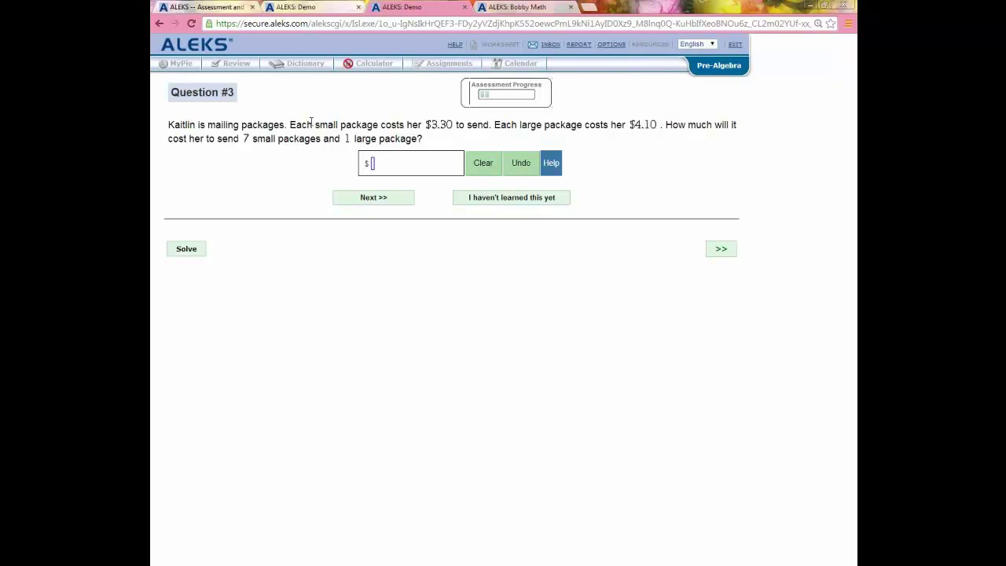
Auto-solve and submit the package-cost and marble-probability questions, and mark the fraction-division question as not learned yet
click(187, 249)
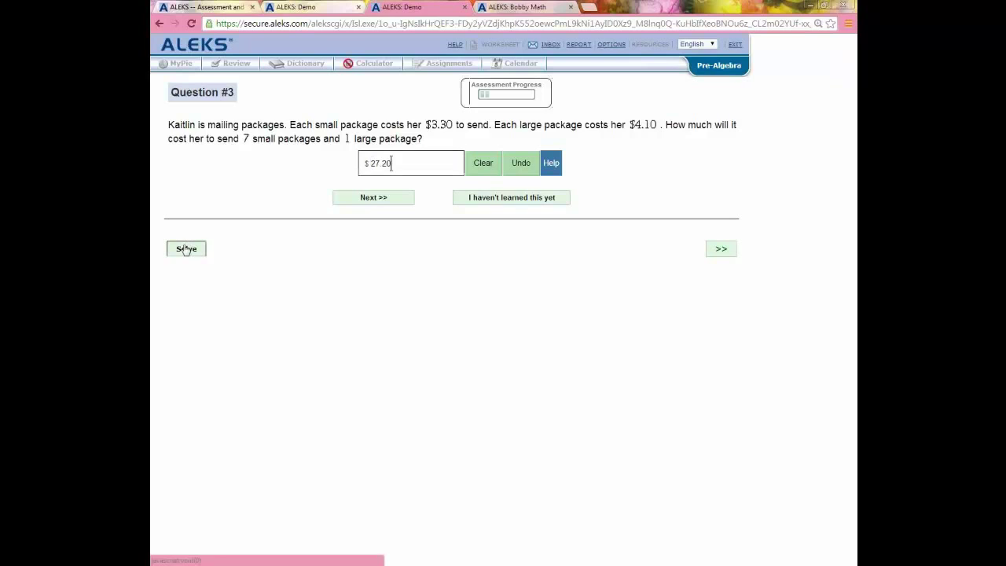
click(371, 198)
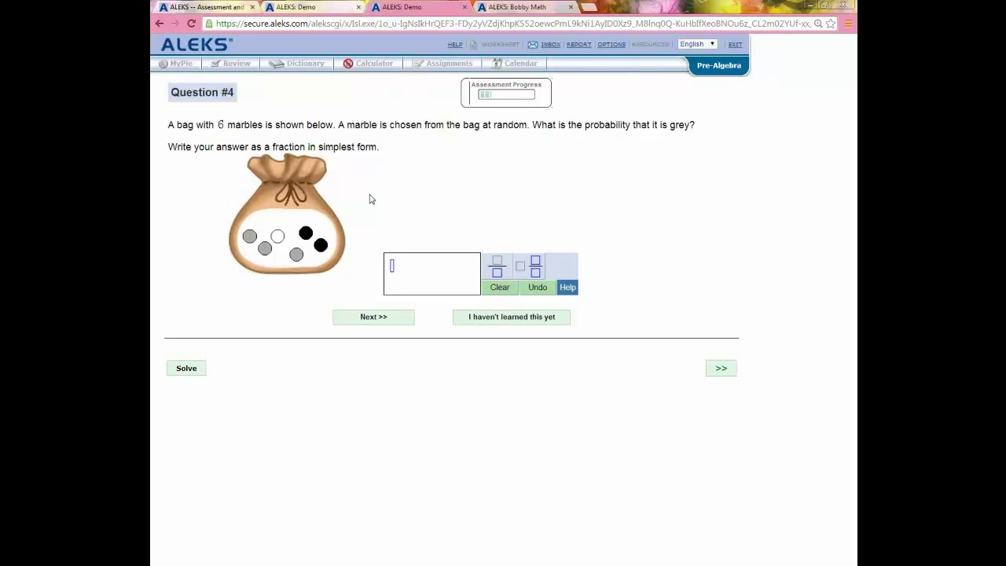
click(187, 371)
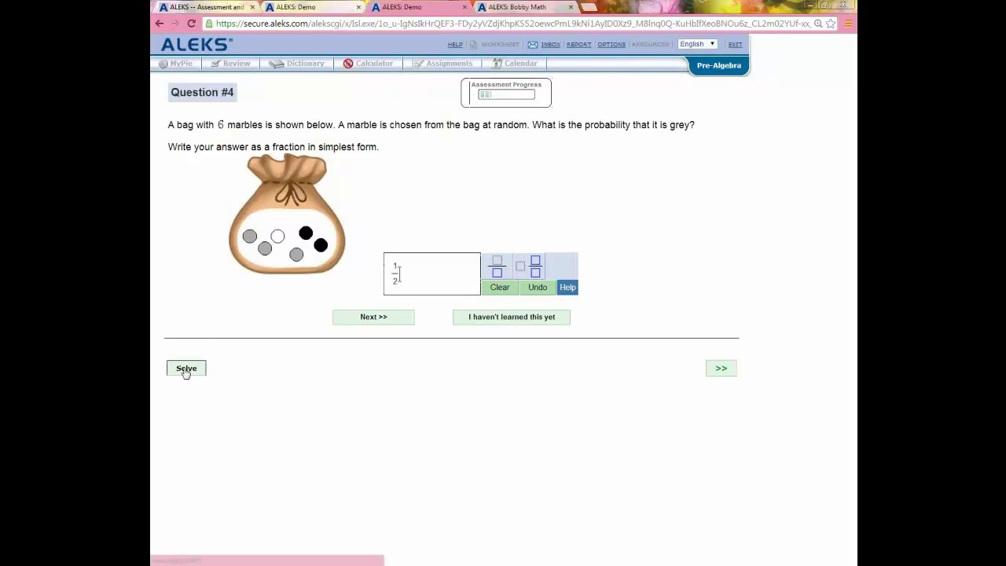
click(365, 317)
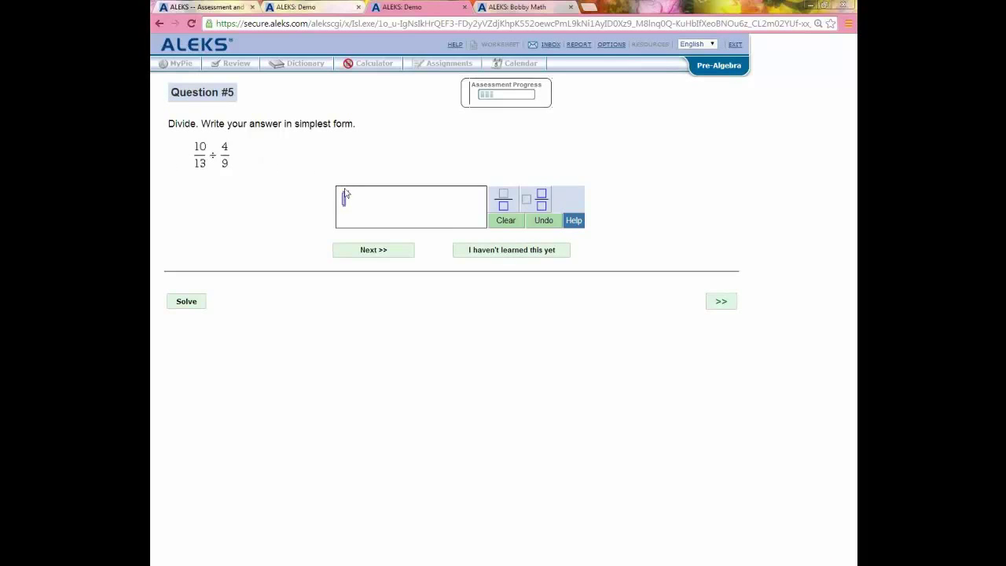
click(472, 250)
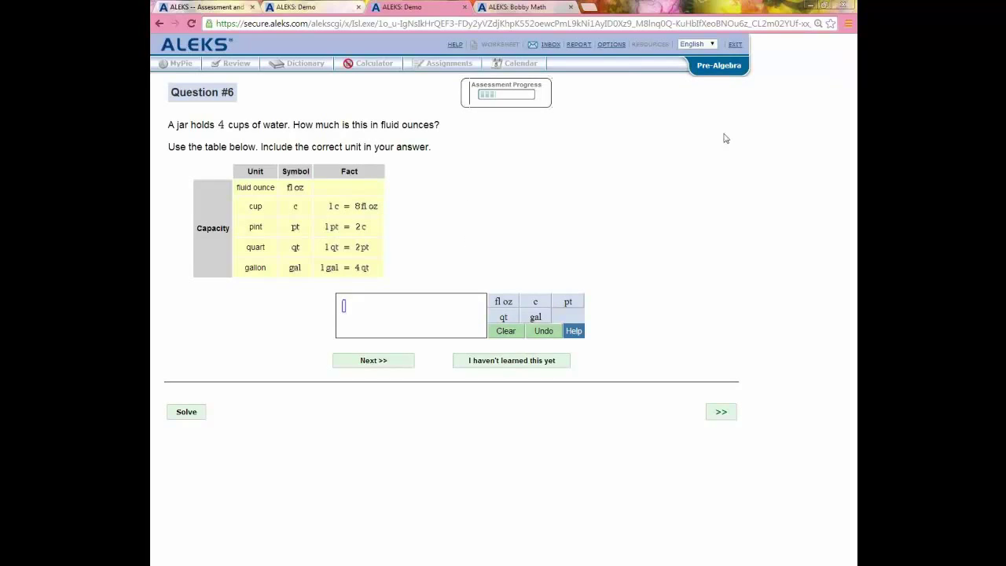
Skip the rest of the assessment and generate the first report as if having moderate knowledge of Pre-Algebra
click(719, 411)
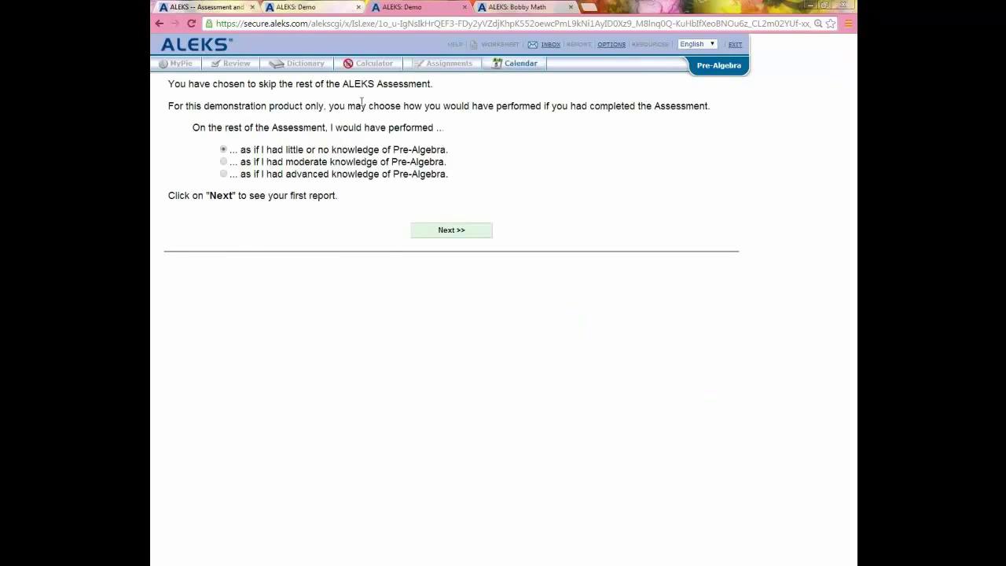
click(224, 162)
click(451, 230)
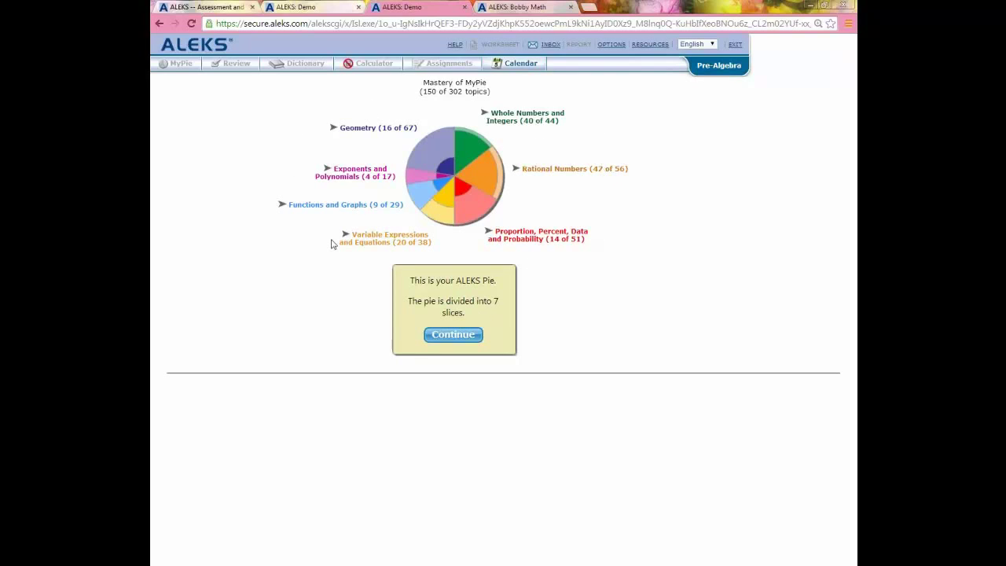
Finish the pie introduction and open "Constructing a histogram for numerical data" from the Proportion, Percent, Data and Probability slice
click(454, 335)
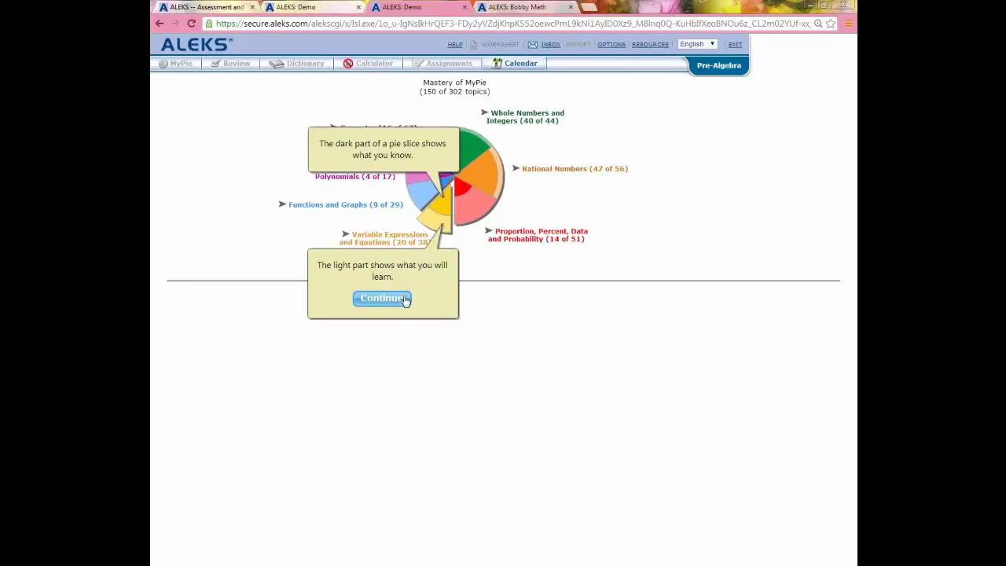
click(373, 304)
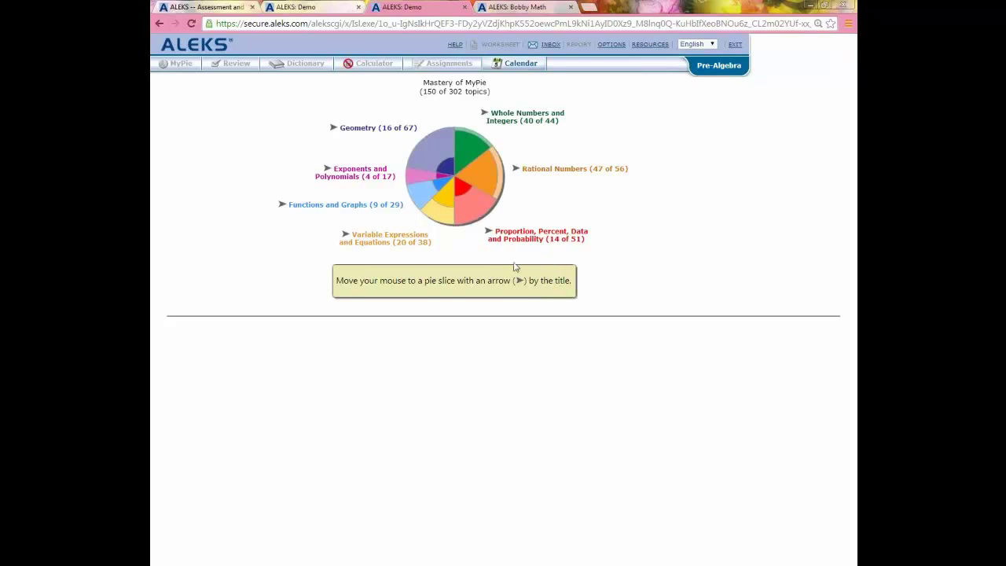
mouse_move(470, 211)
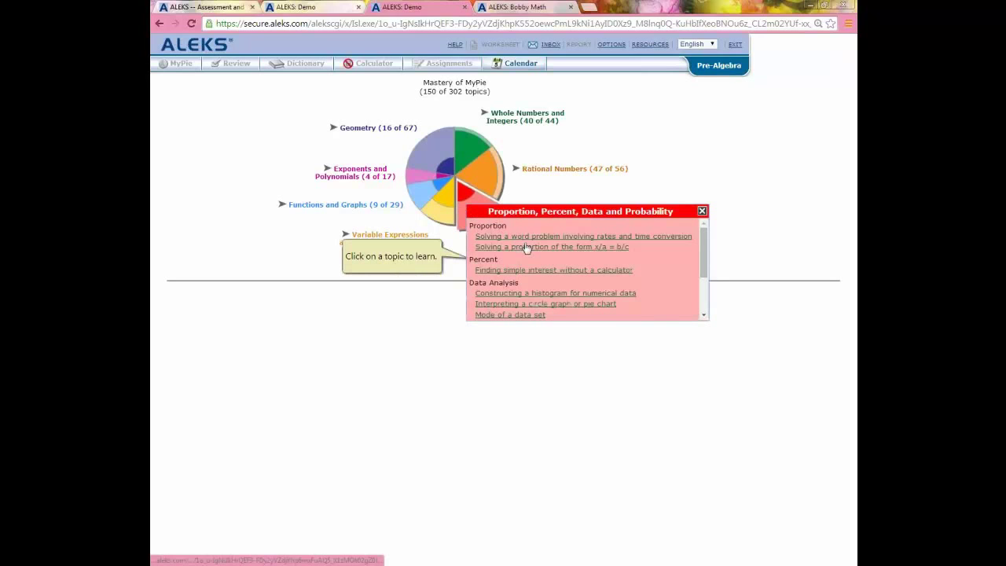
scroll(525, 248, down, 2)
scroll(526, 248, down, 1)
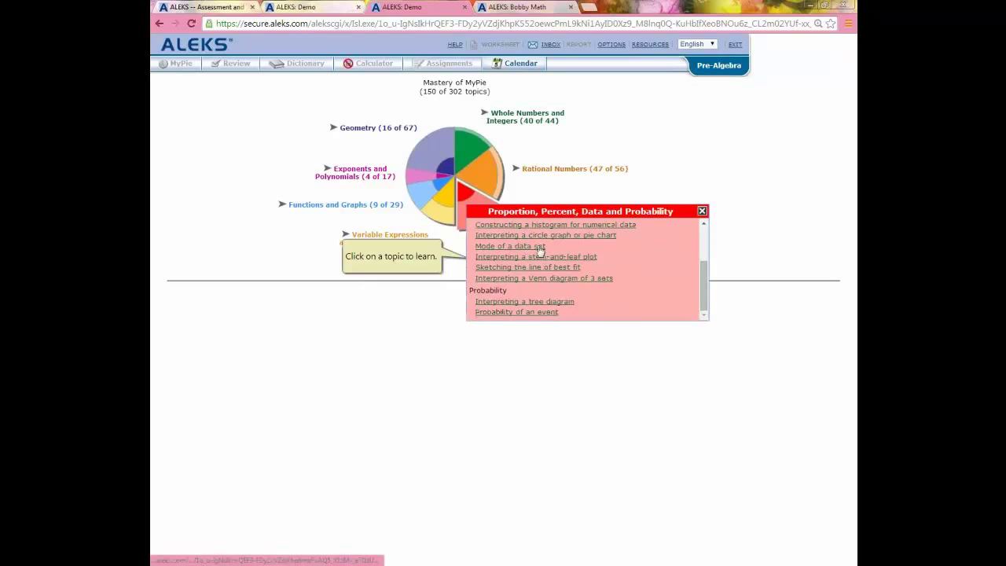
drag(702, 296, 706, 261)
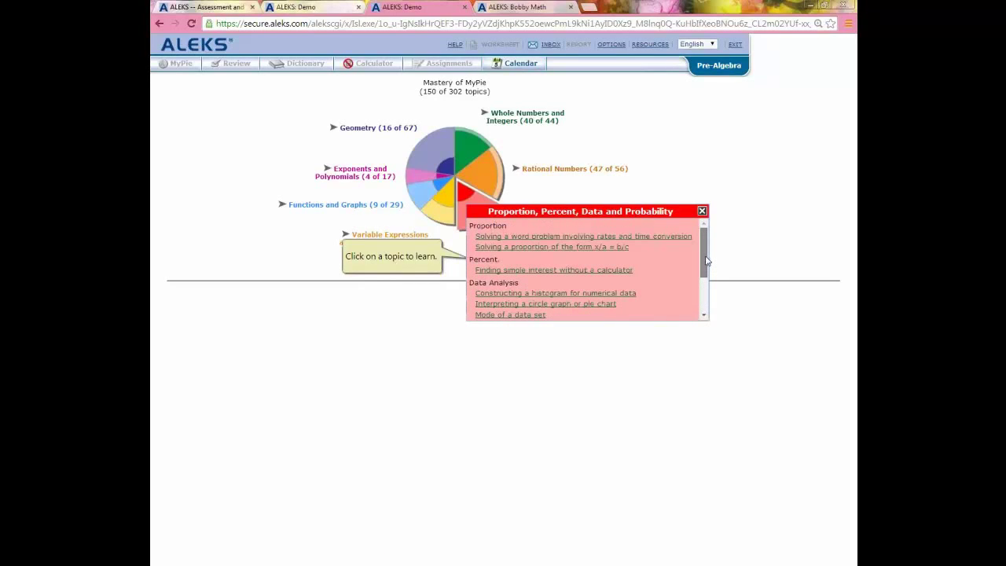
drag(706, 261, 647, 270)
mouse_move(705, 251)
mouse_down()
mouse_move(702, 294)
mouse_move(702, 246)
mouse_up()
click(618, 294)
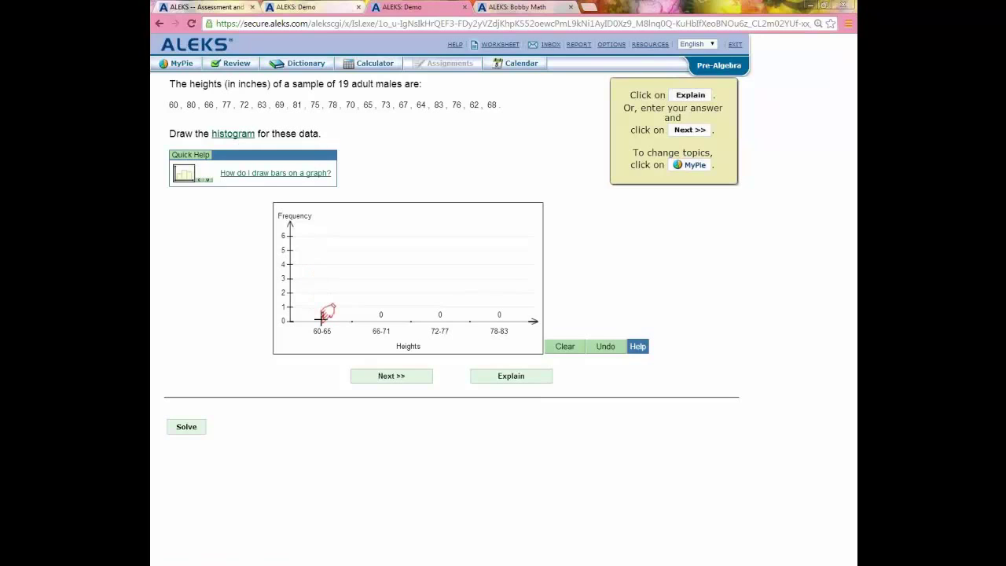
Draw histogram bars of height 2 for 60-65 and 4 for 66-71, and complete the quick-help exercise on drawing bars
drag(328, 314, 325, 293)
drag(384, 315, 382, 262)
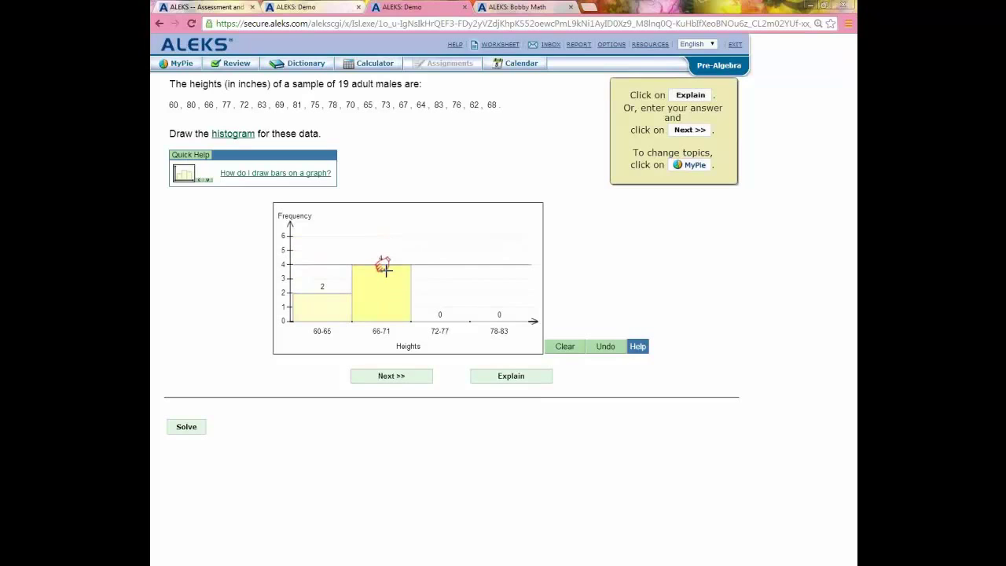
click(302, 179)
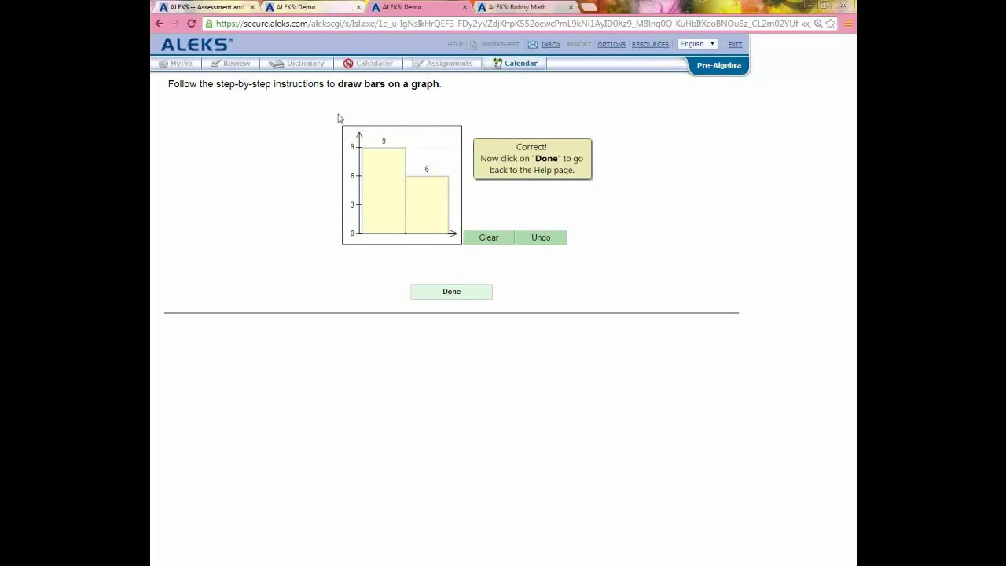
click(442, 293)
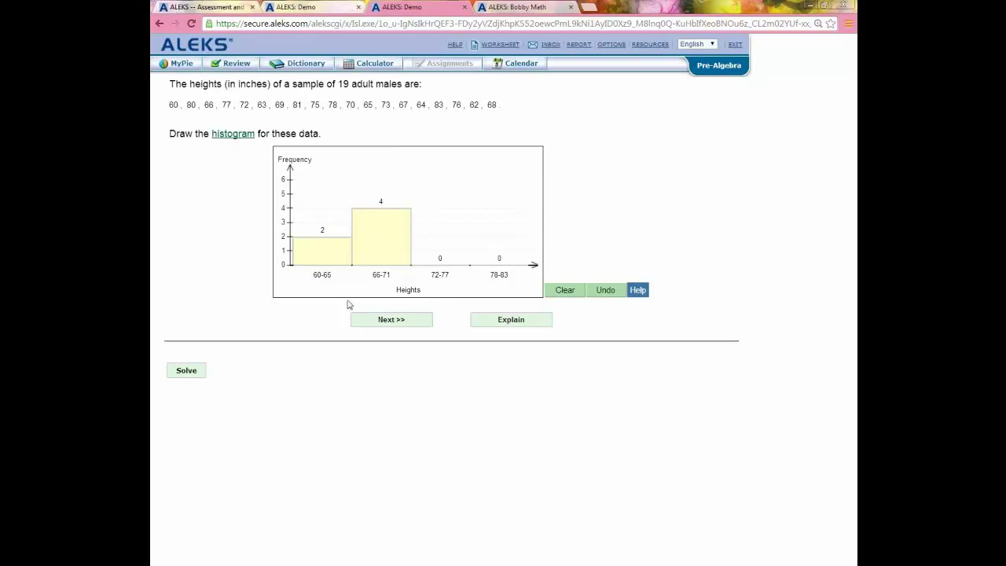
Auto-solve the heights histogram, lower the 72-77 bar to 1, and submit this deliberately altered answer
click(188, 371)
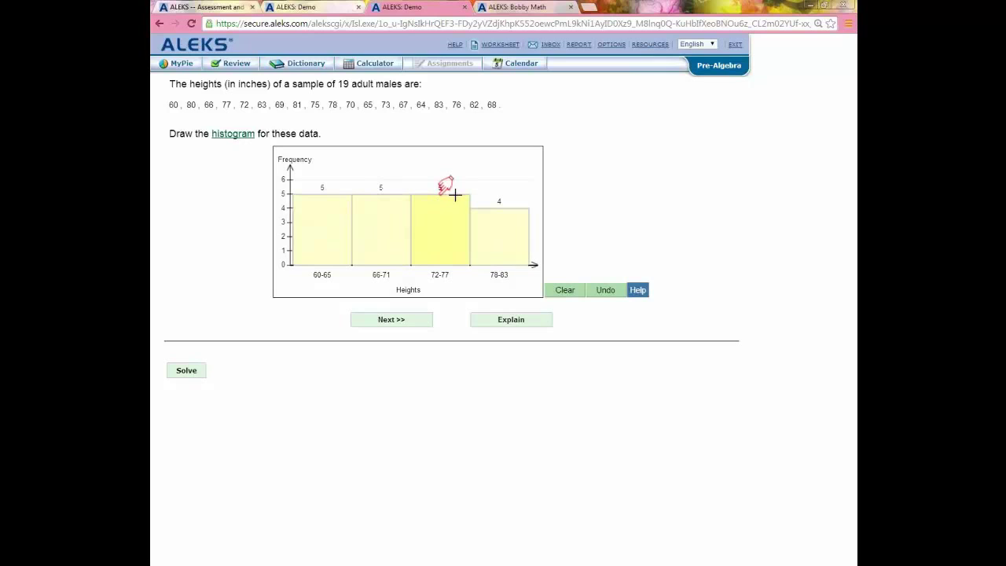
drag(454, 195, 455, 237)
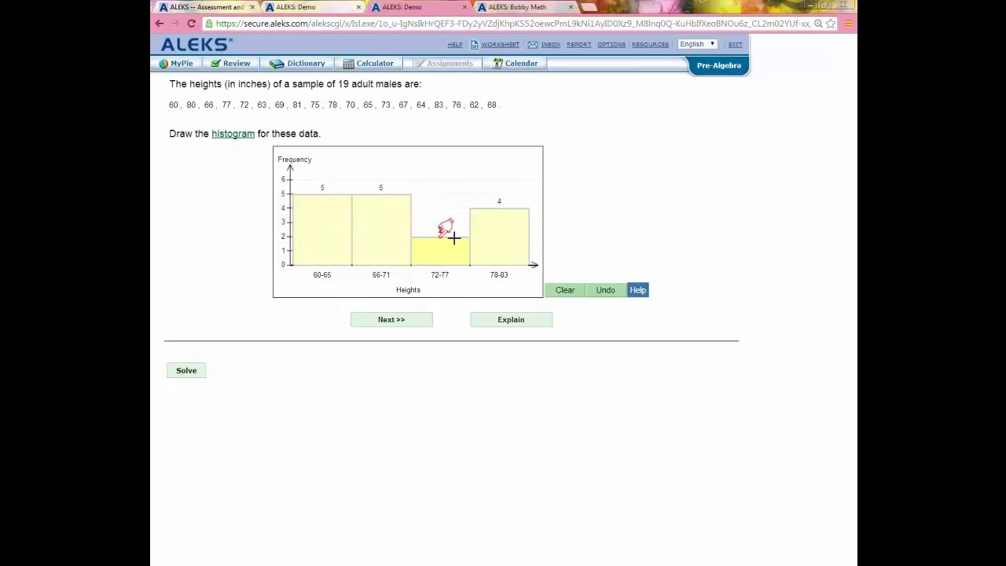
drag(454, 238, 445, 249)
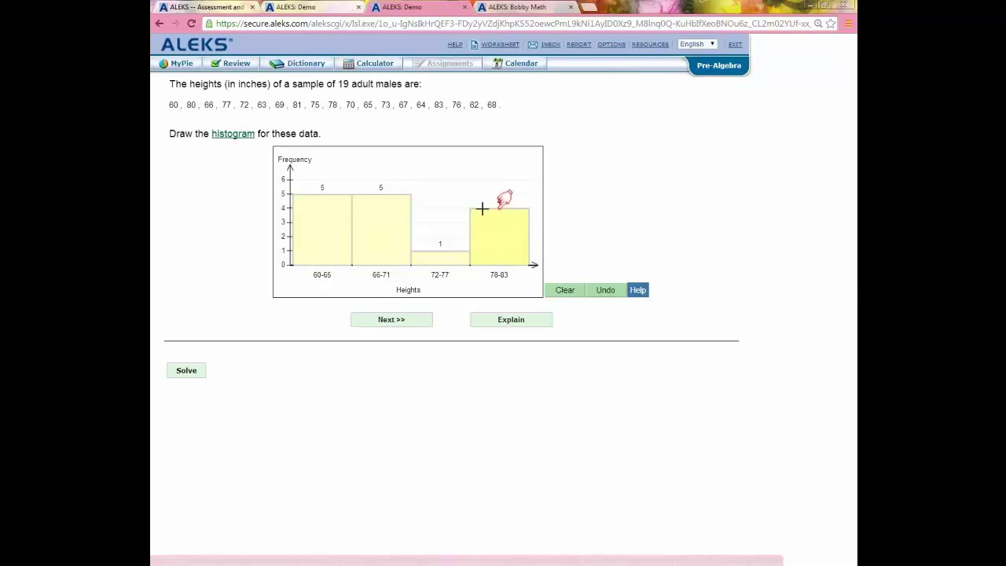
click(379, 320)
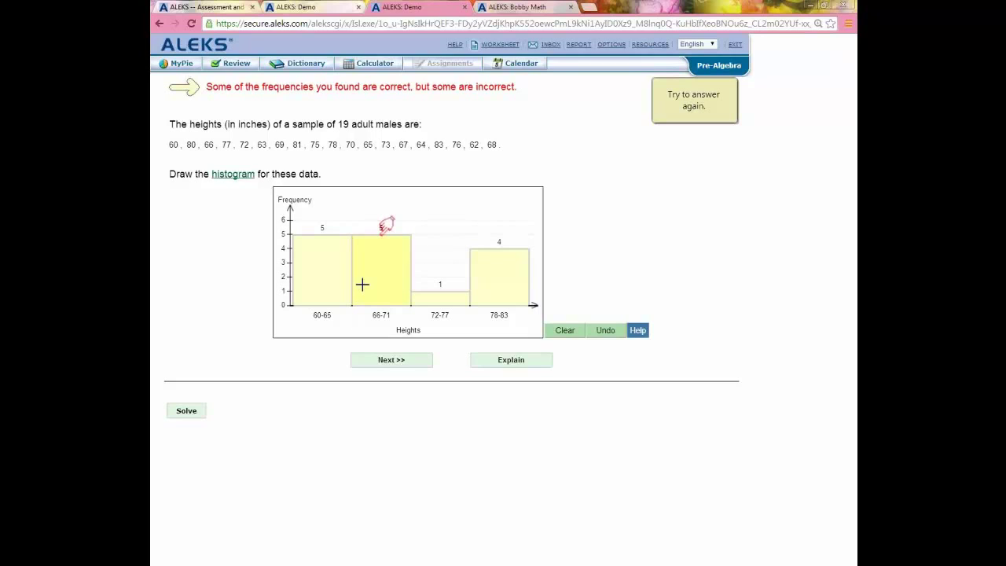
mouse_move(438, 292)
mouse_down()
mouse_move(443, 260)
mouse_move(441, 286)
mouse_up()
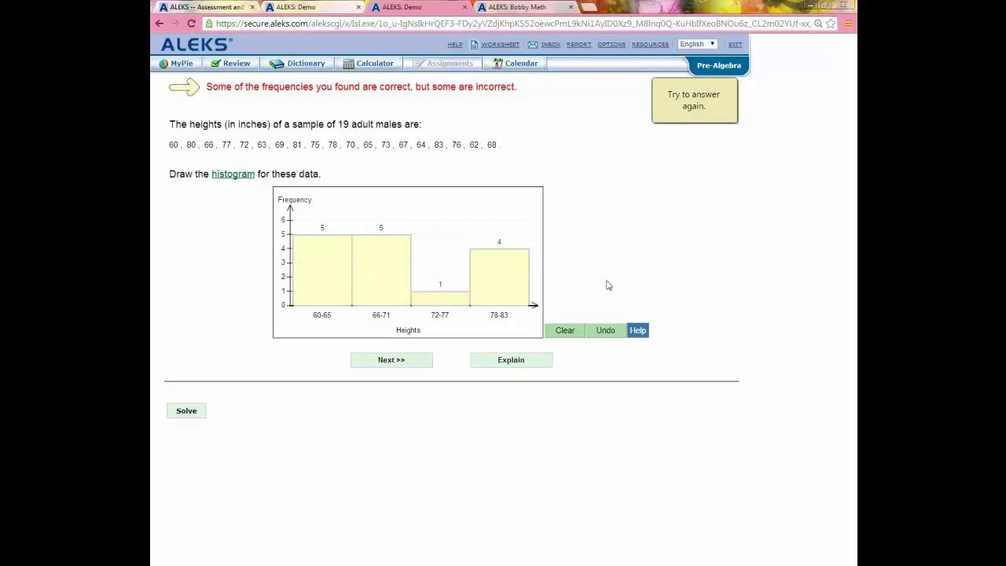
Review the full worked explanation of the heights histogram and look up the dictionary definition of "histogram"
click(511, 360)
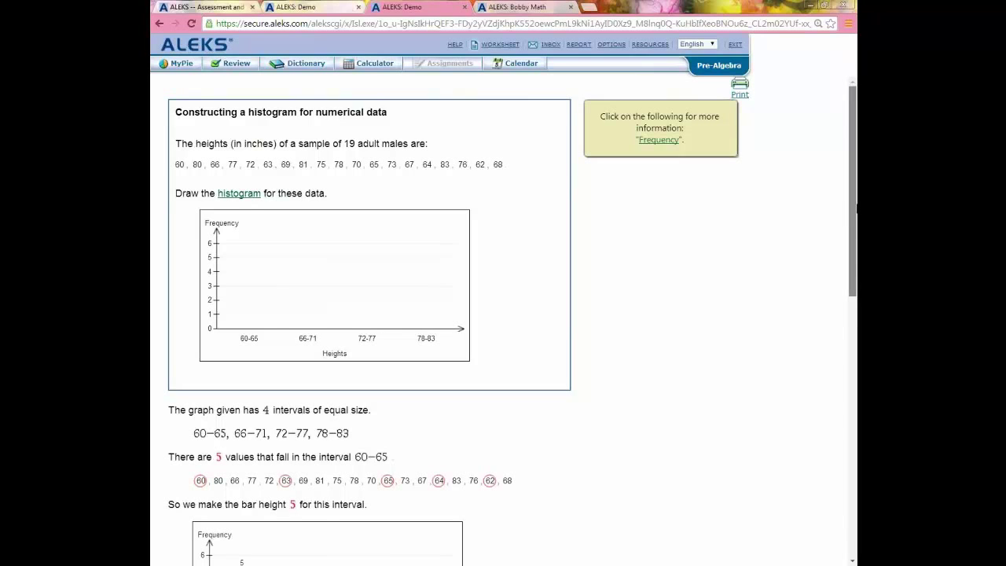
drag(856, 209, 856, 276)
scroll(445, 100, down, 2)
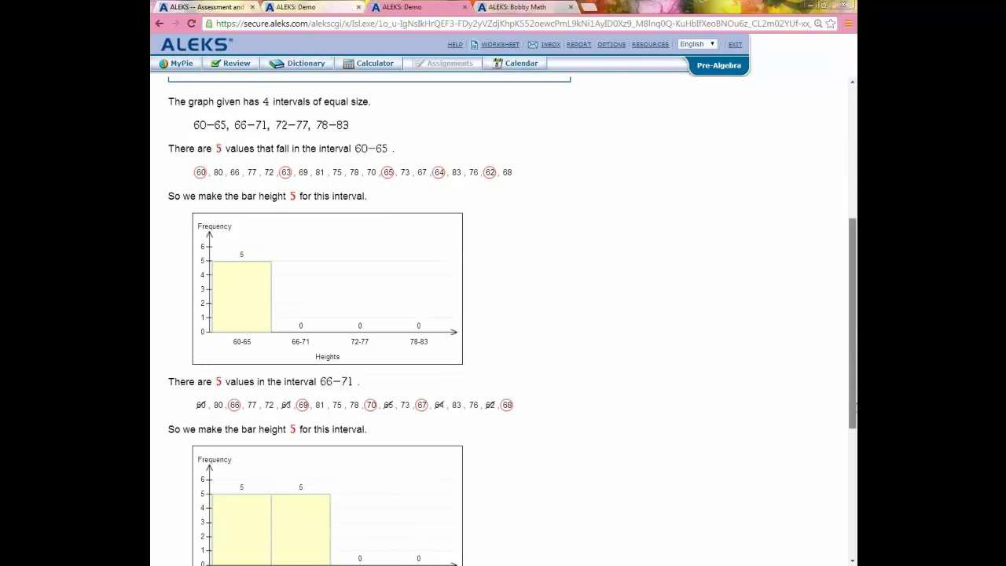
drag(853, 421, 853, 549)
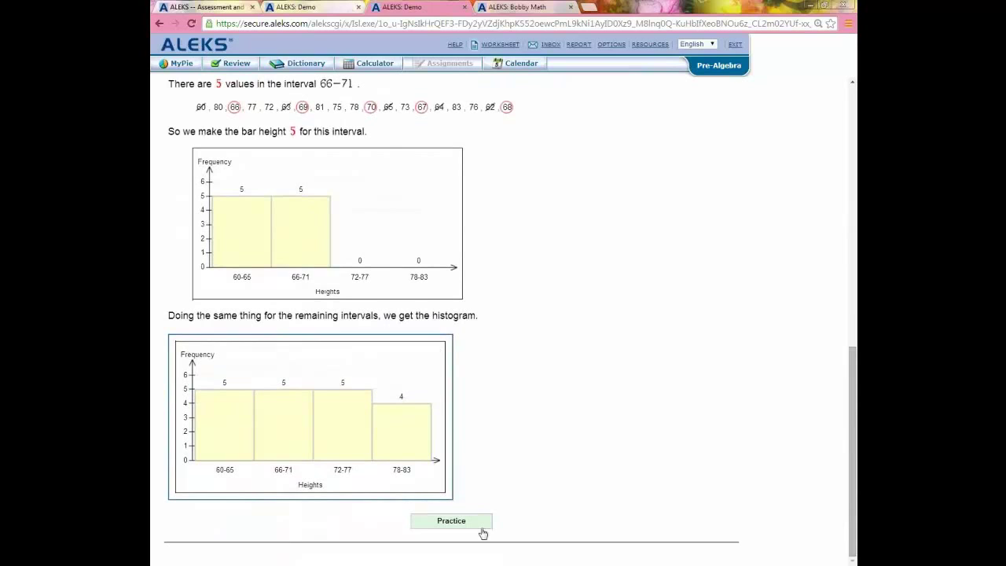
drag(855, 474, 857, 217)
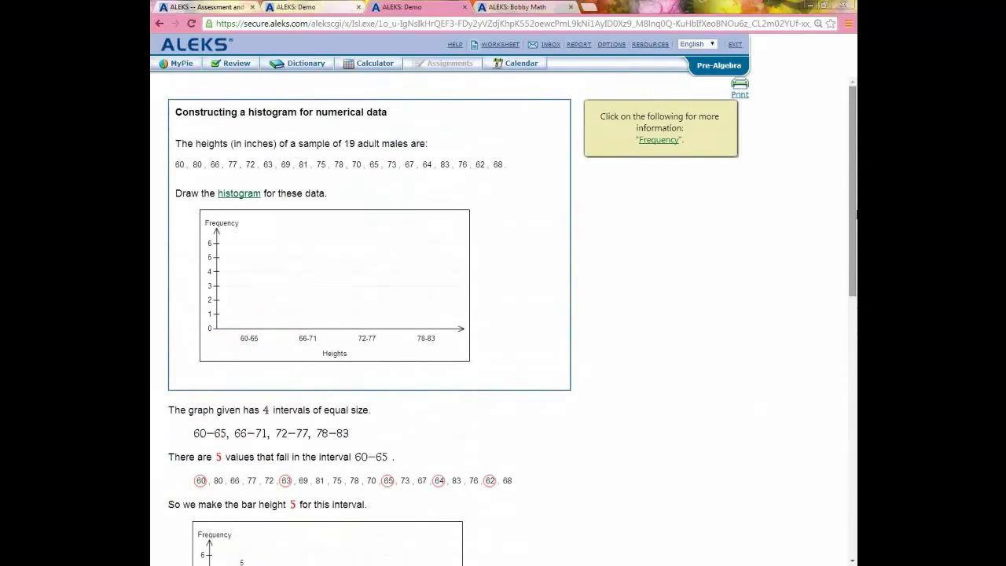
click(235, 194)
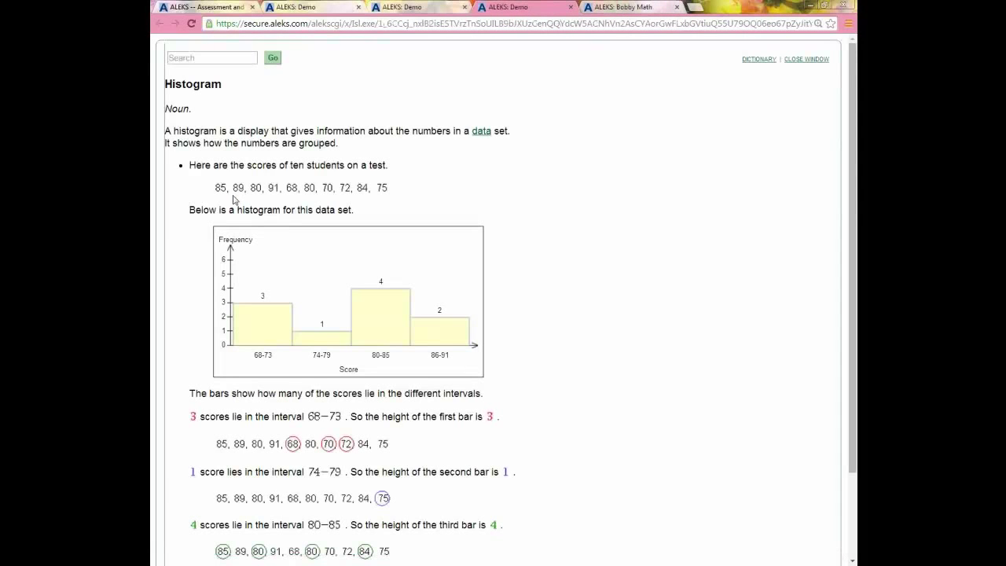
click(571, 7)
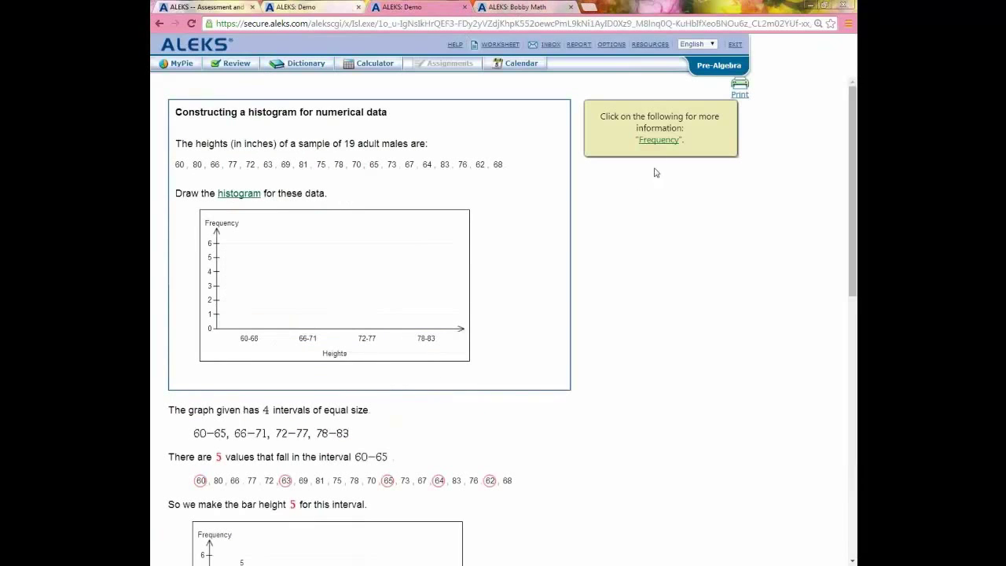
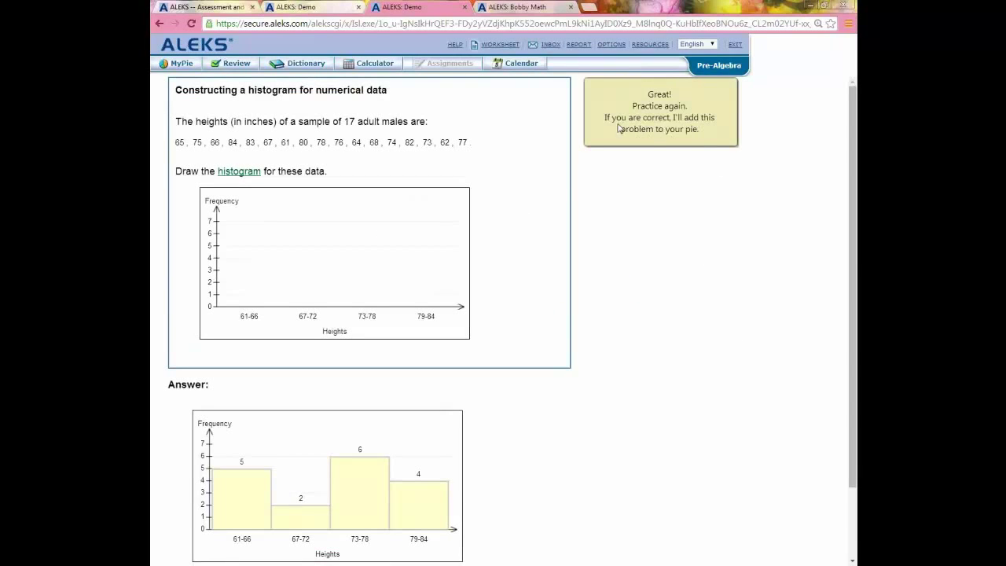
Practise the topic again with an auto-solved shopping-times histogram, submit it, and finish the topic to return to the pie
scroll(641, 287, down, 3)
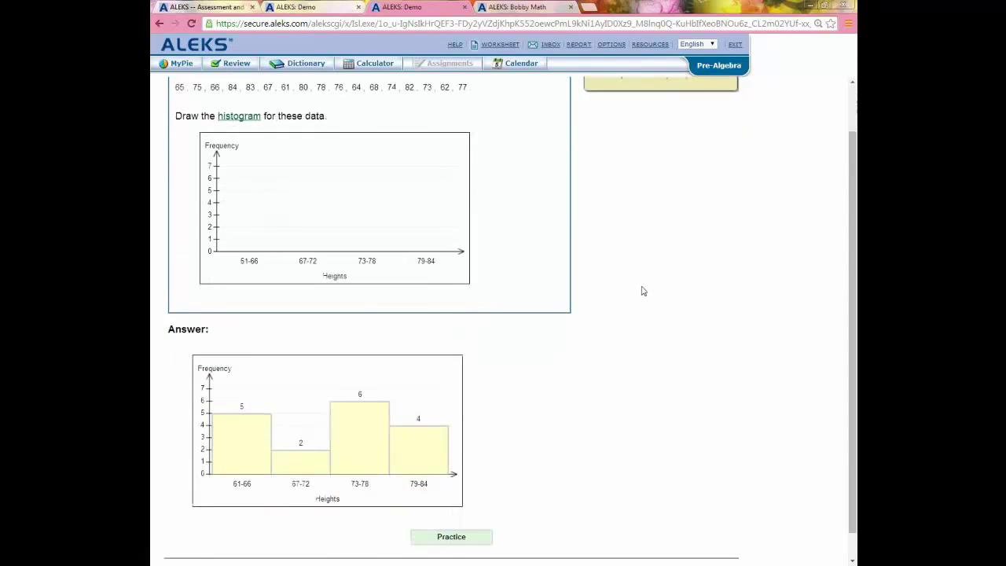
click(448, 509)
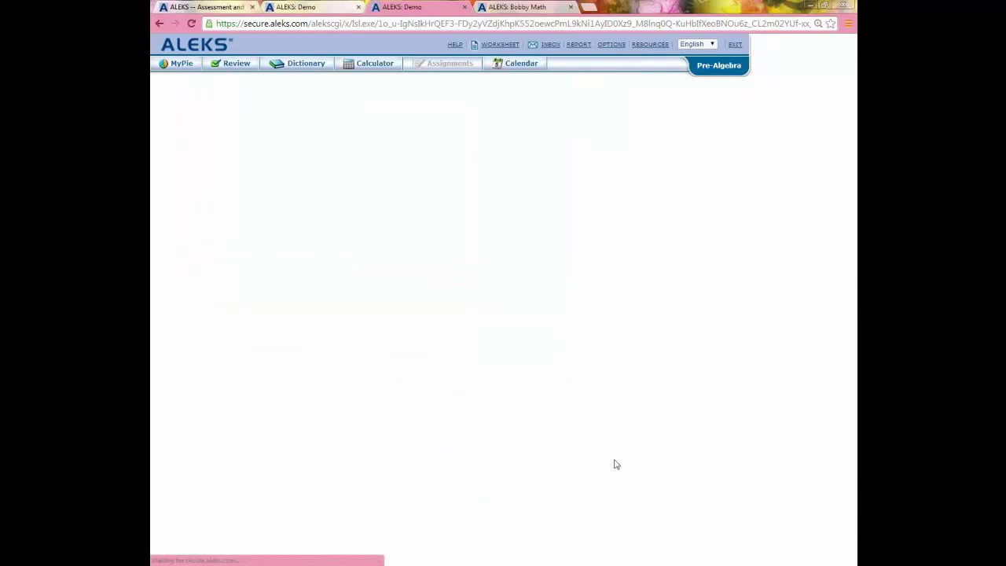
click(196, 359)
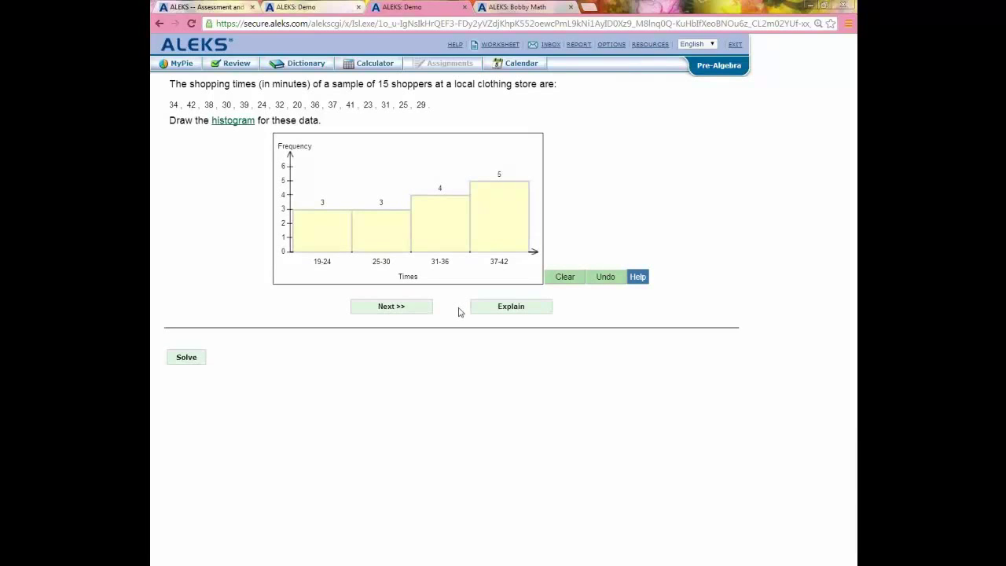
click(412, 308)
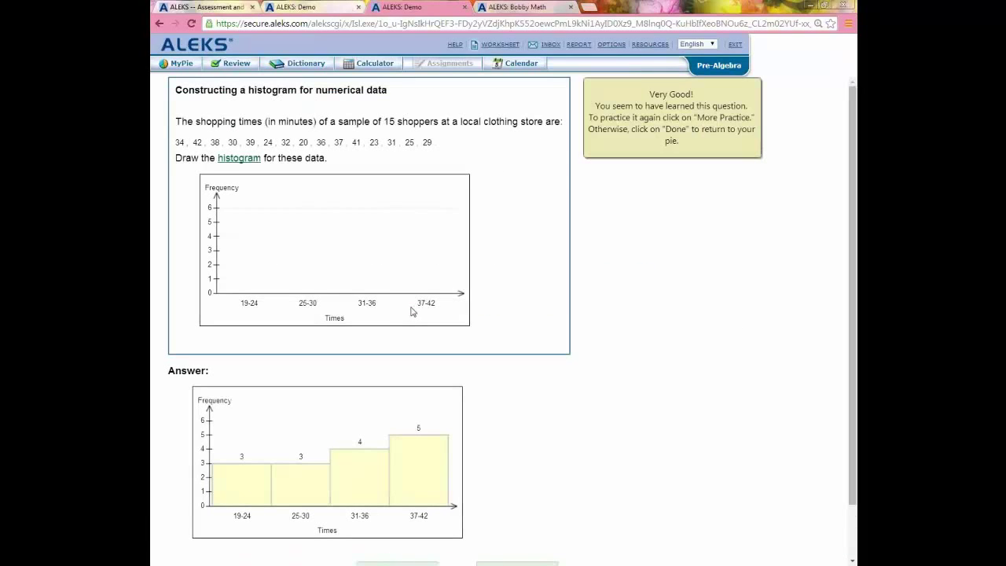
scroll(634, 283, down, 1)
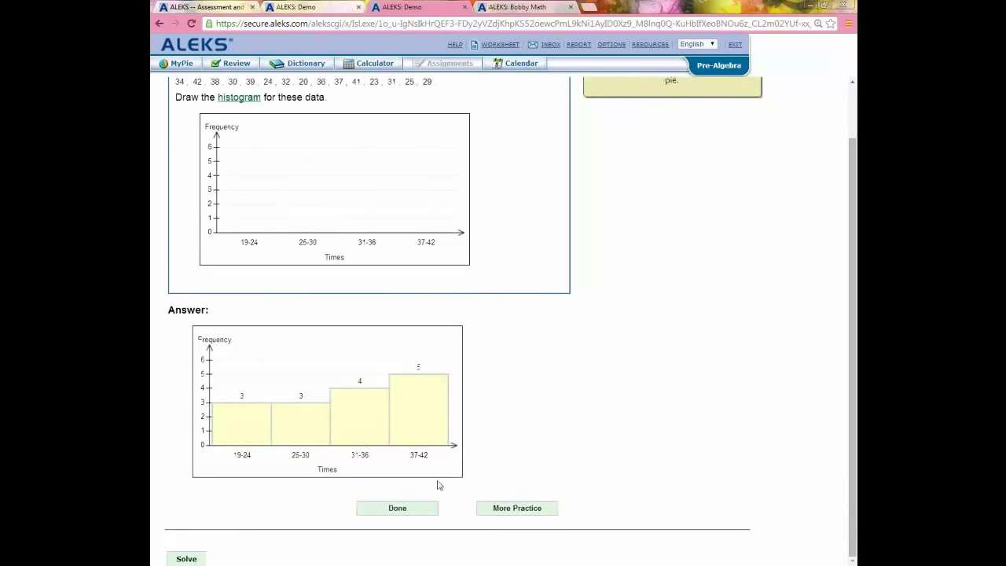
click(407, 510)
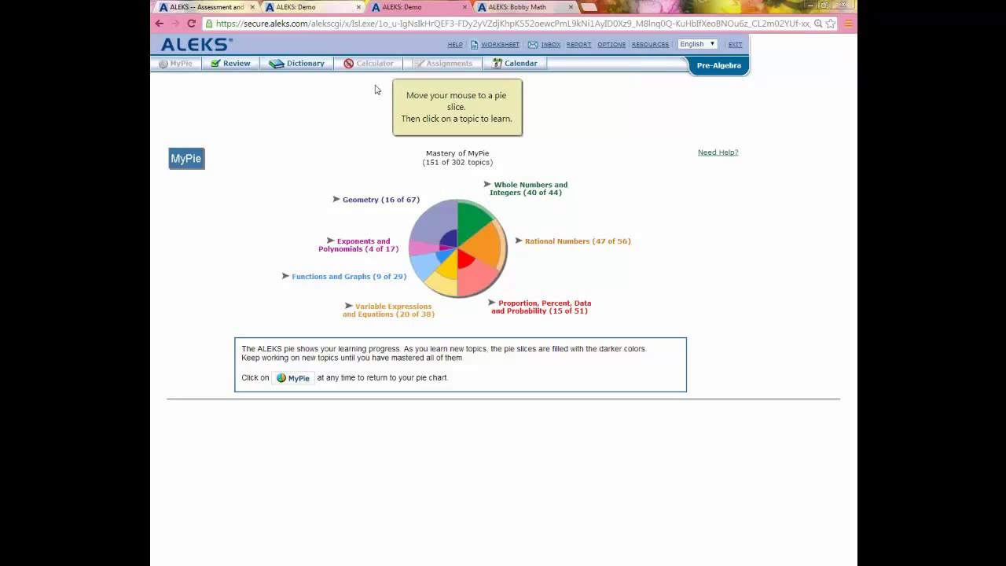
View the review list, sample its "Constructing a histogram for numerical data" problems, and return to the pie
click(227, 69)
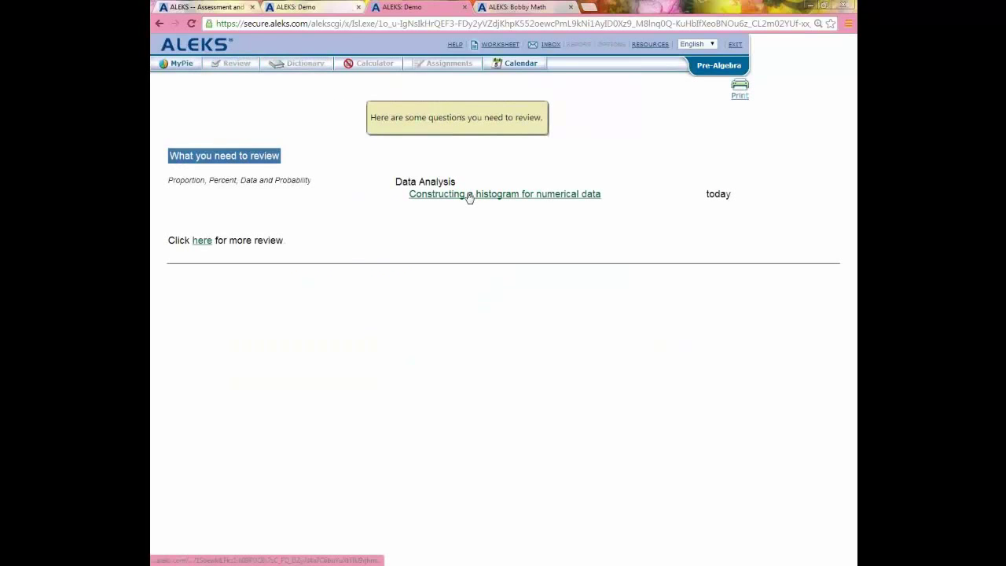
click(515, 195)
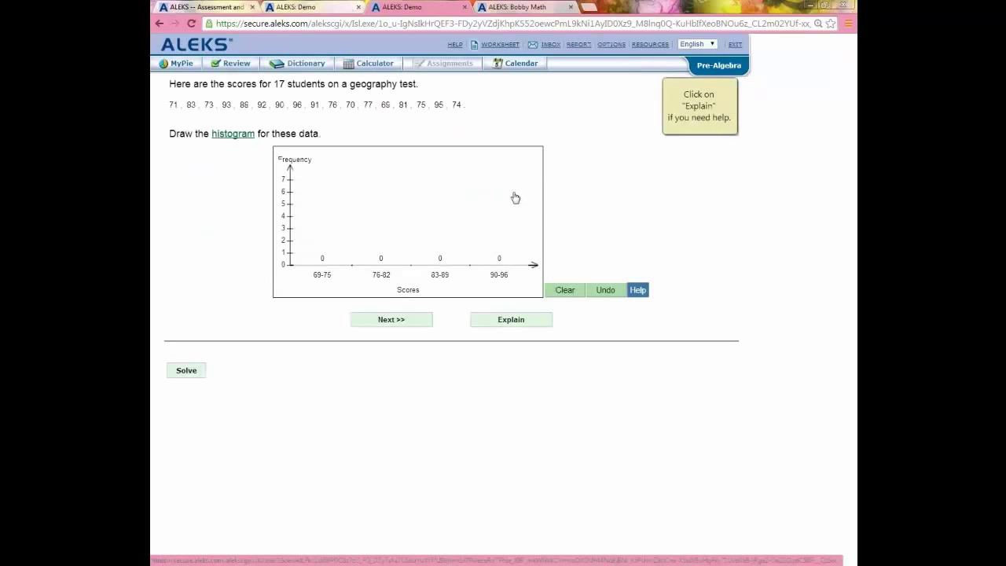
key(alt+Left)
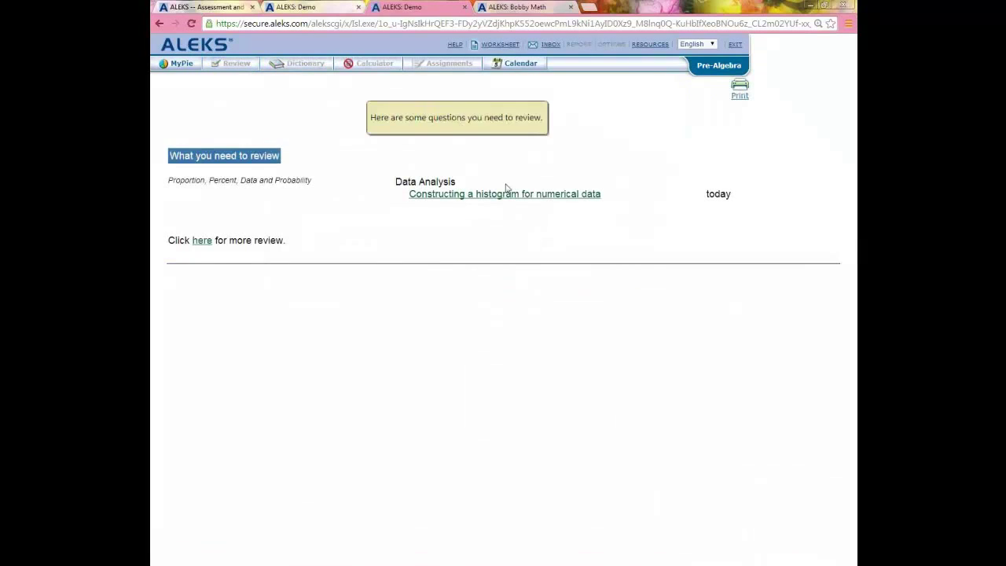
click(500, 195)
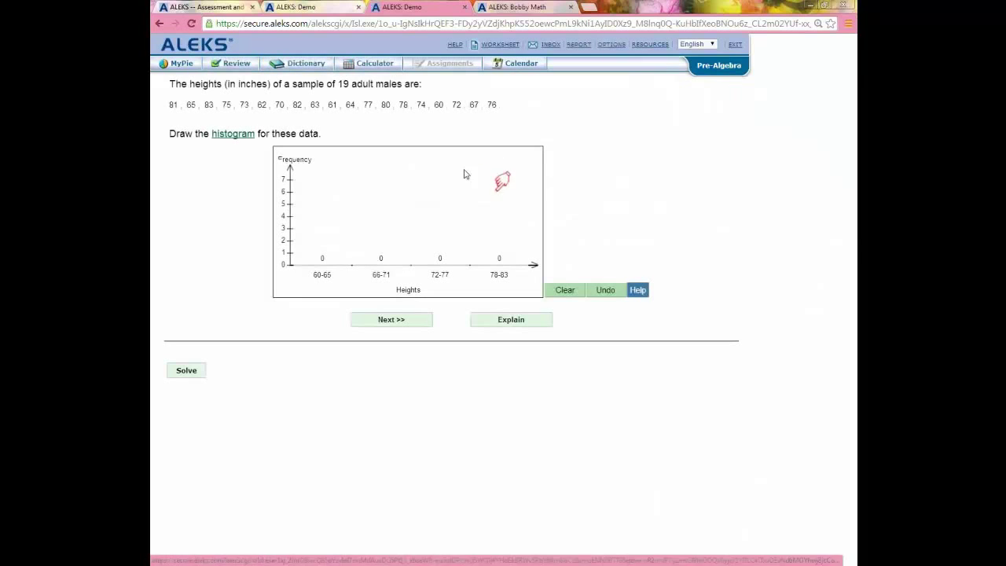
click(246, 69)
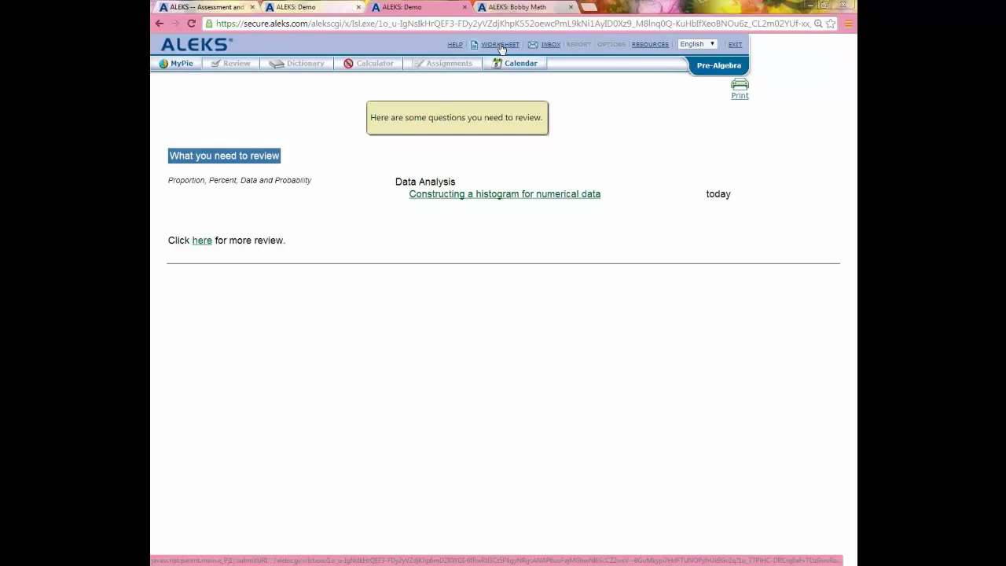
click(185, 66)
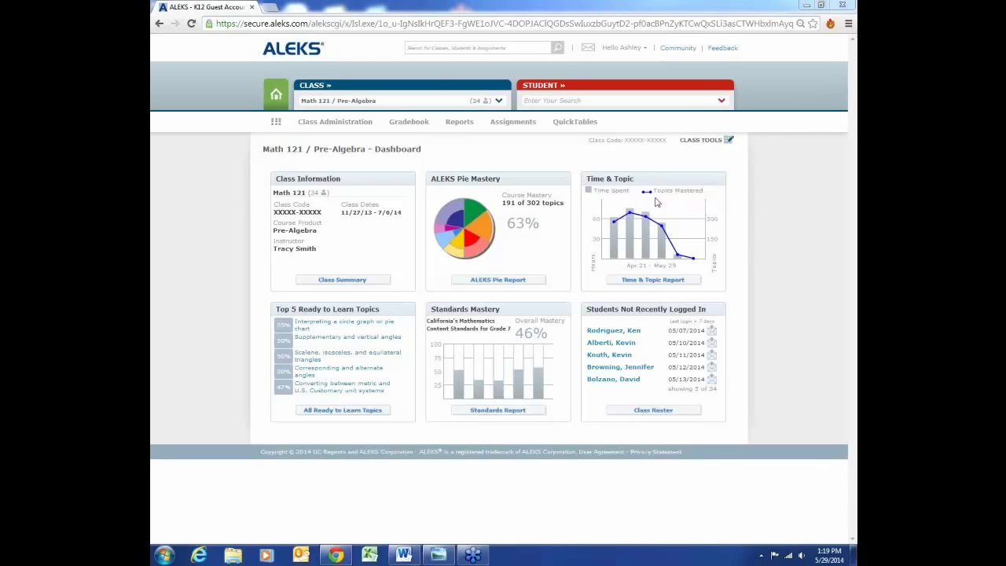
Open the ALEKS Pie report for the Math 121 class and examine the topic breakdown of Whole Numbers and Integers
mouse_move(469, 131)
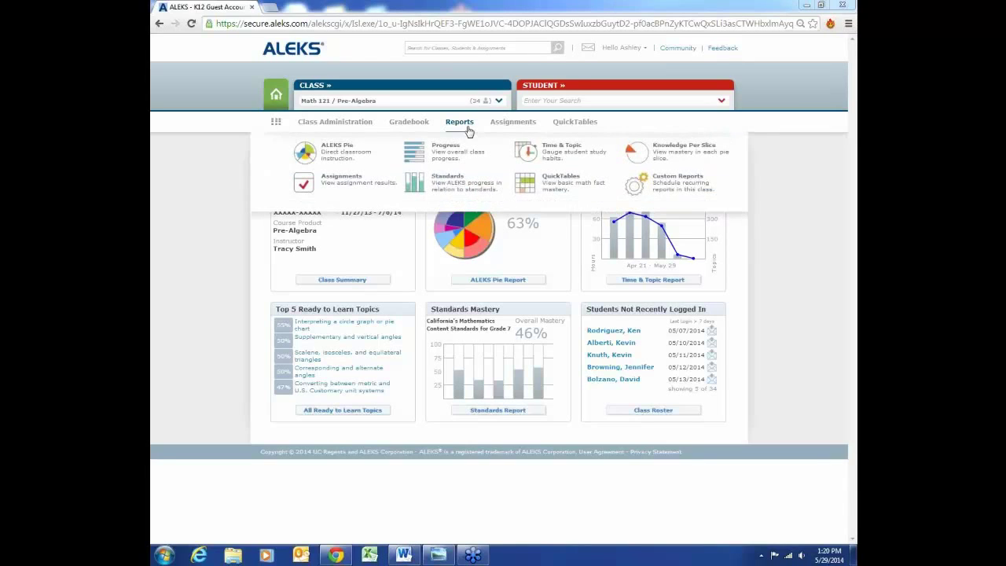
click(348, 149)
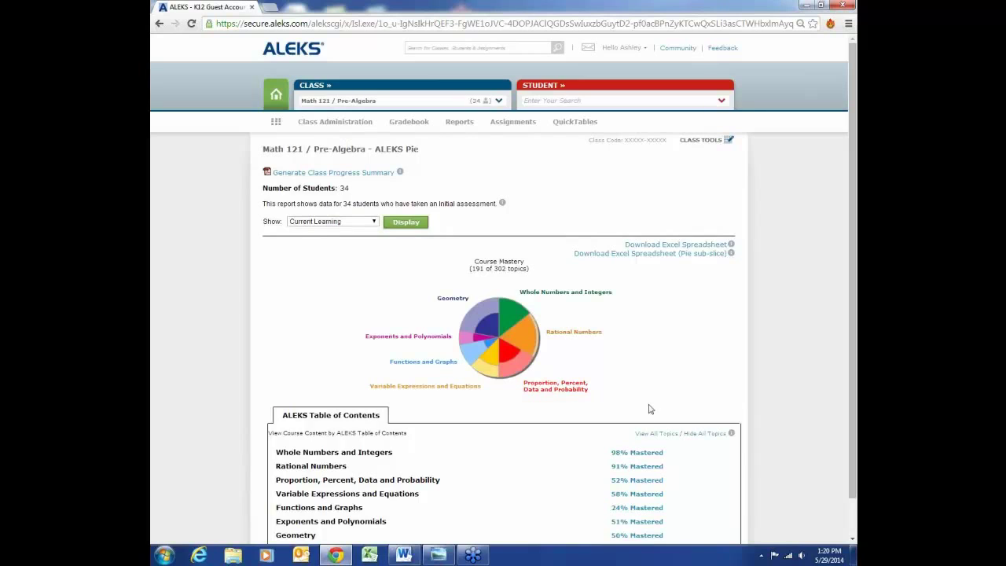
scroll(651, 408, down, 1)
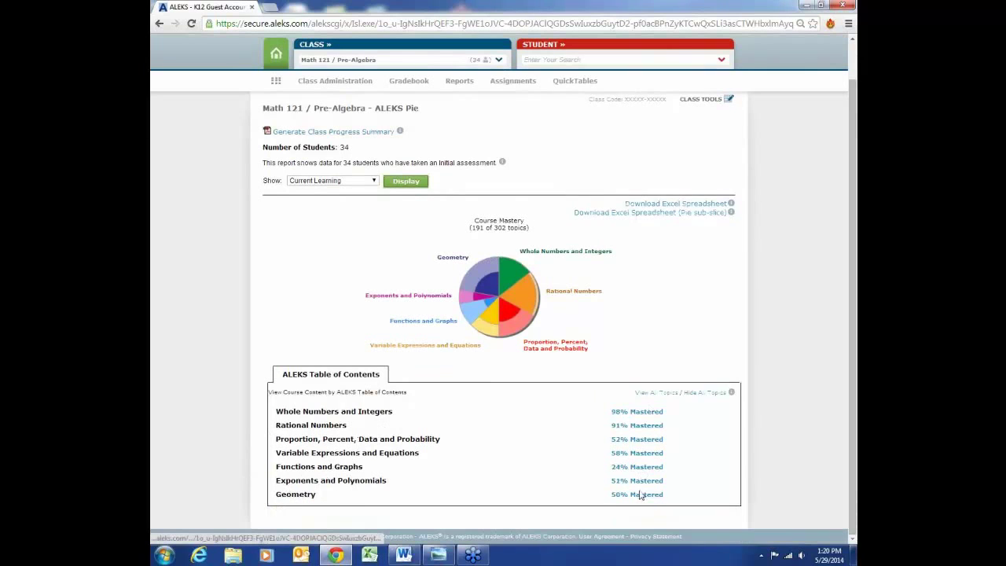
click(639, 414)
scroll(641, 417, down, 1)
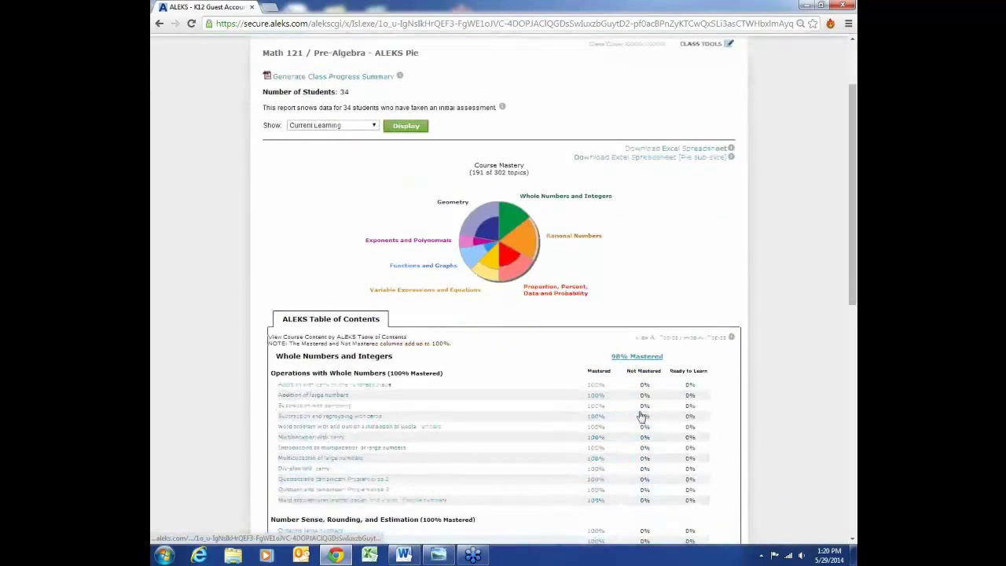
scroll(640, 417, down, 4)
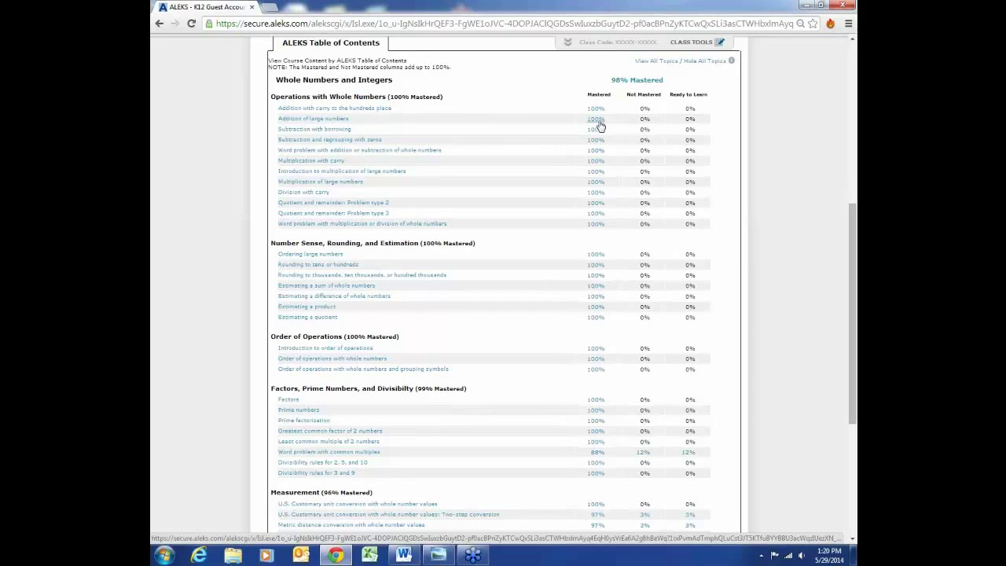
Switch the breakdown to Functions and Graphs and list students ready to learn "Graphing a line given its equation in slope-intercept form"
click(631, 83)
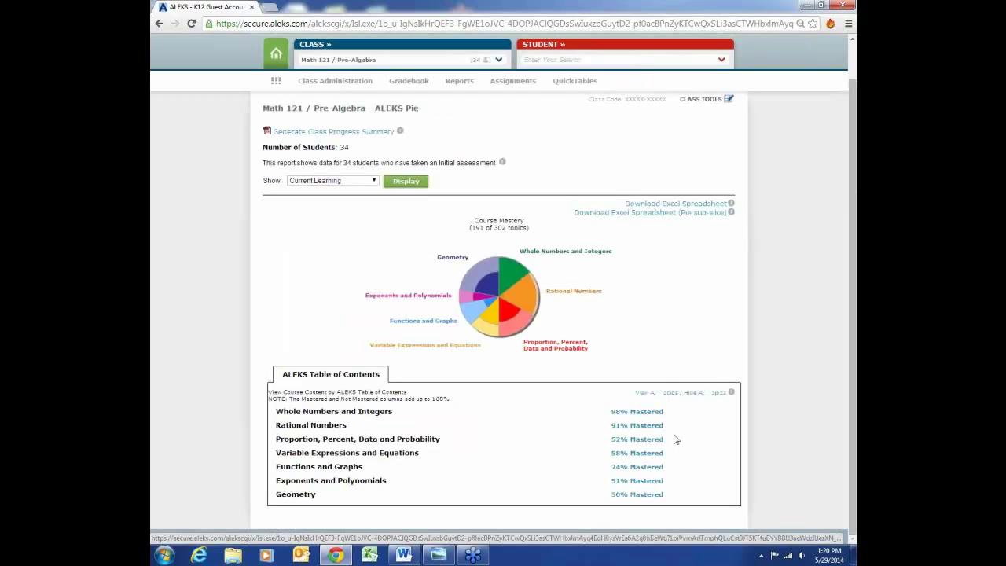
click(634, 469)
scroll(636, 468, down, 3)
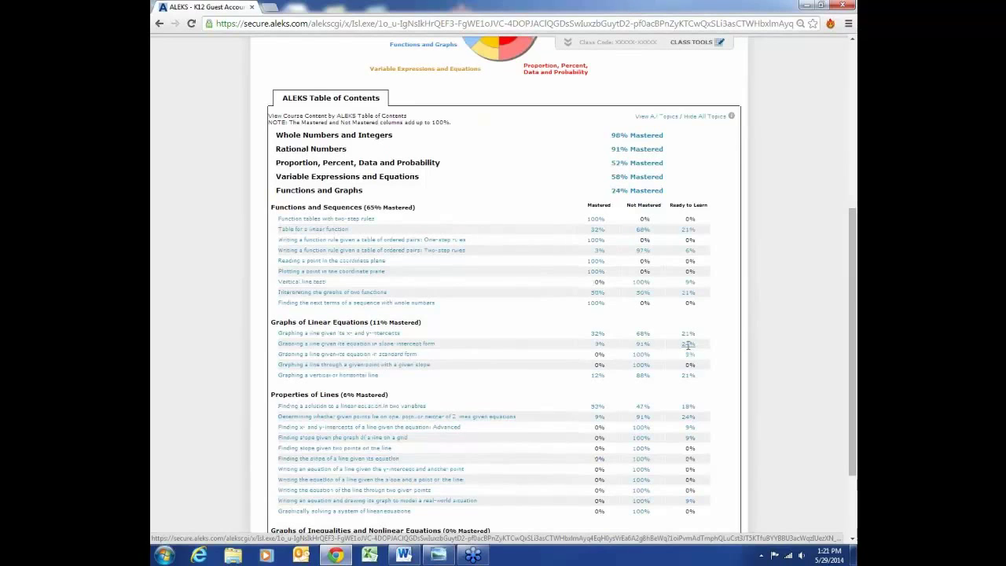
click(688, 346)
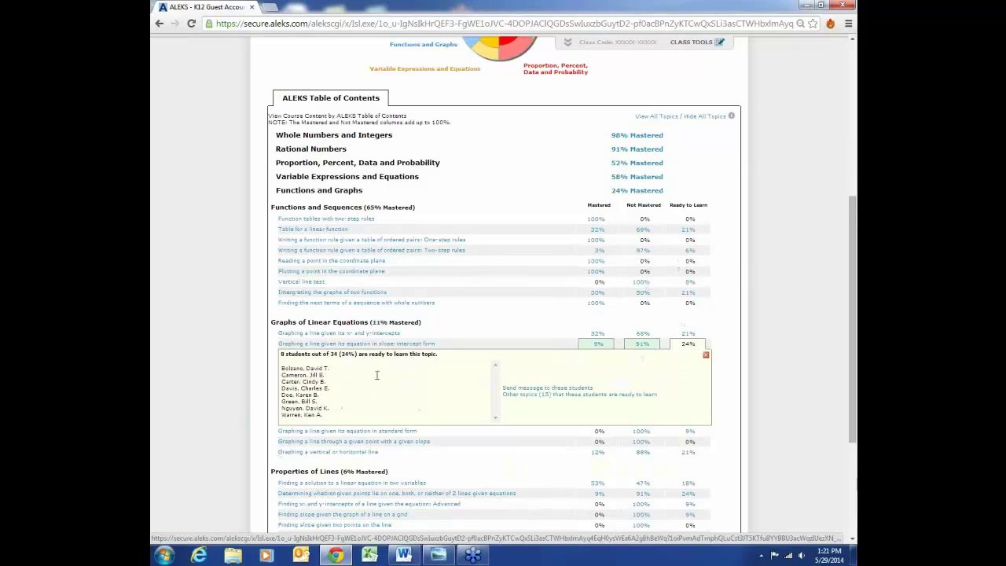
Open the Standards report for the Math 121 class using California's Mathematics Content Standards for Grade 7
scroll(377, 369, up, 5)
mouse_move(460, 124)
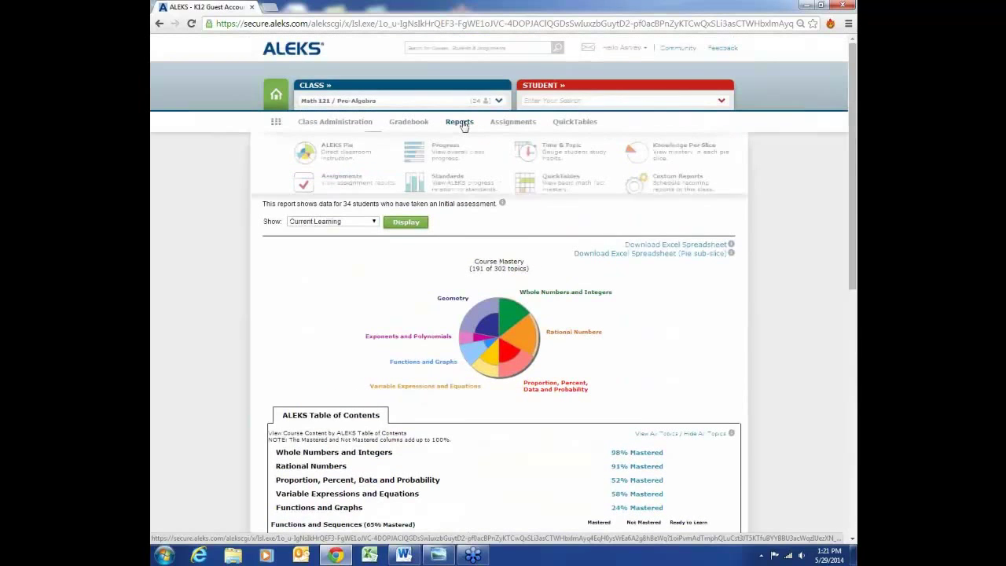
click(448, 179)
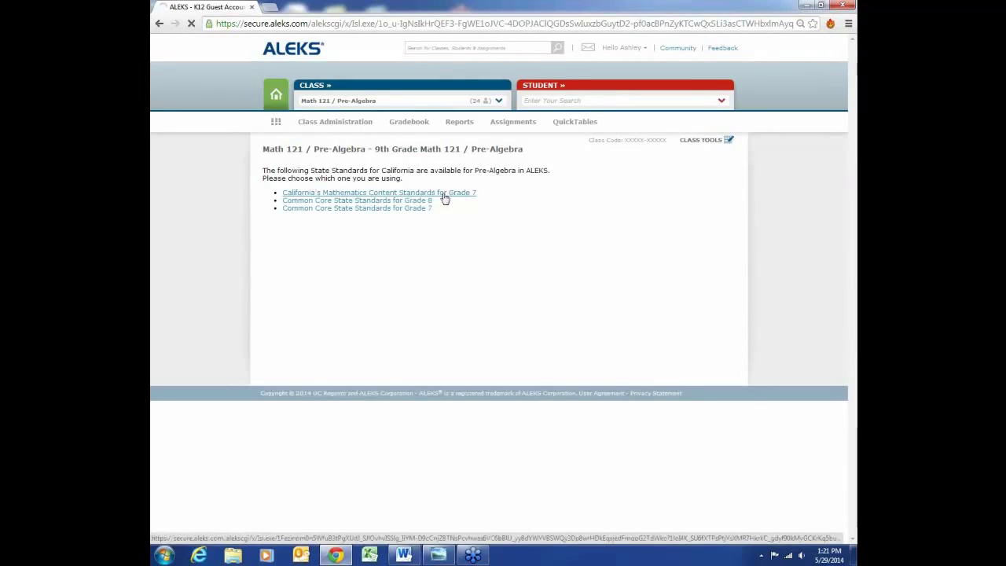
click(444, 198)
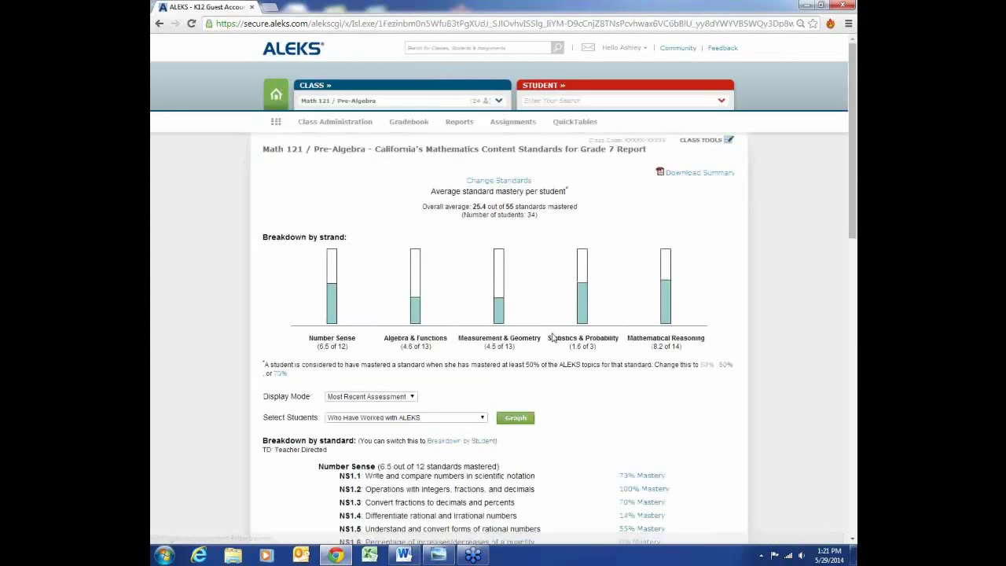
View which students have and have not mastered standard NS1.4, and list its corresponding ALEKS topic
scroll(631, 271, down, 3)
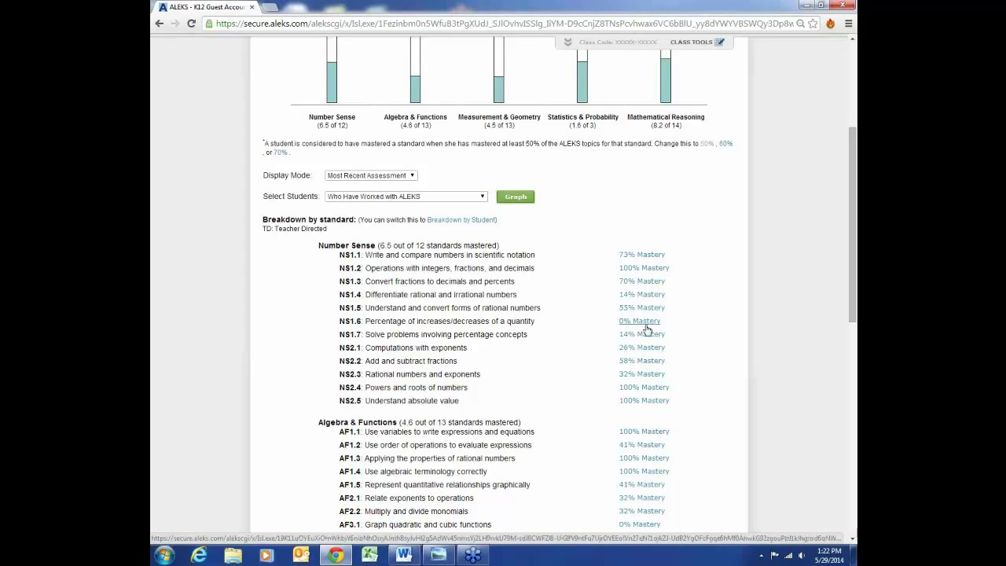
click(644, 298)
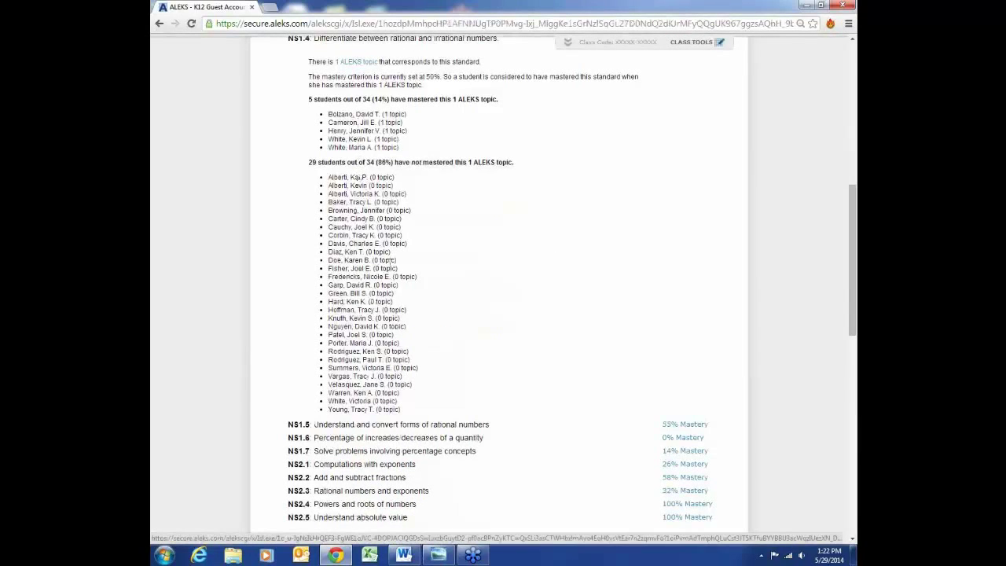
click(360, 62)
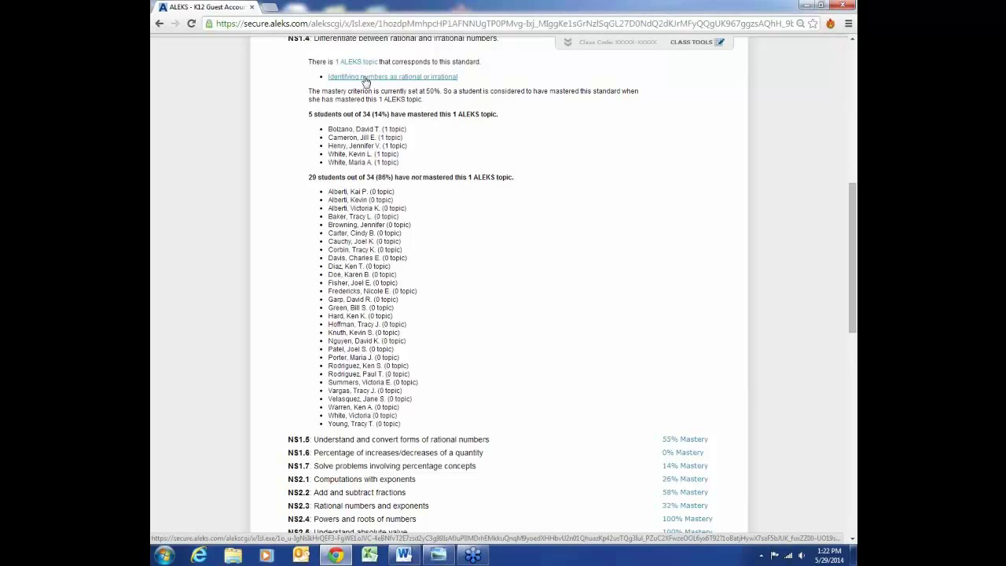
Open the Math 121 Class Summary and start editing its content customization
scroll(419, 223, up, 5)
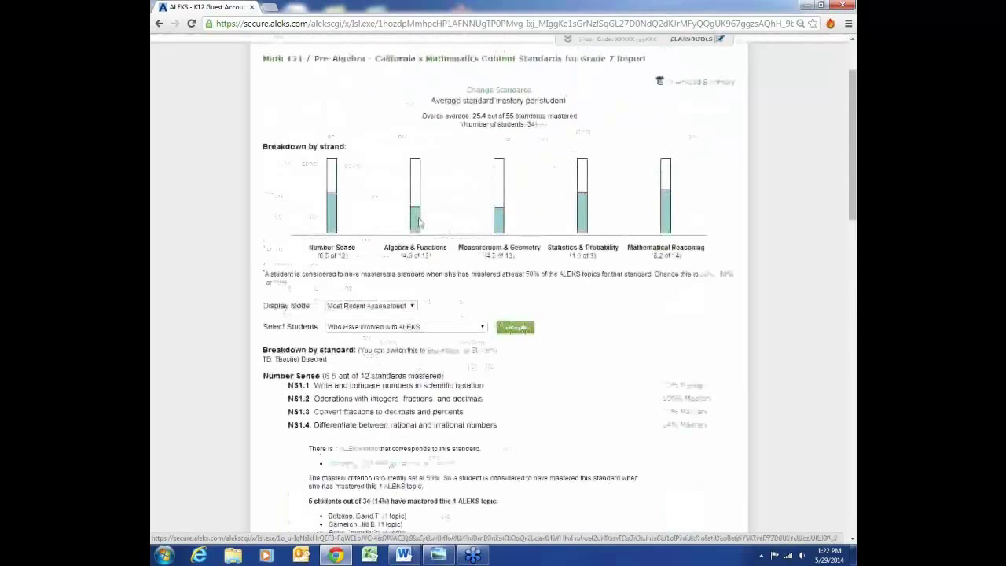
scroll(419, 223, up, 2)
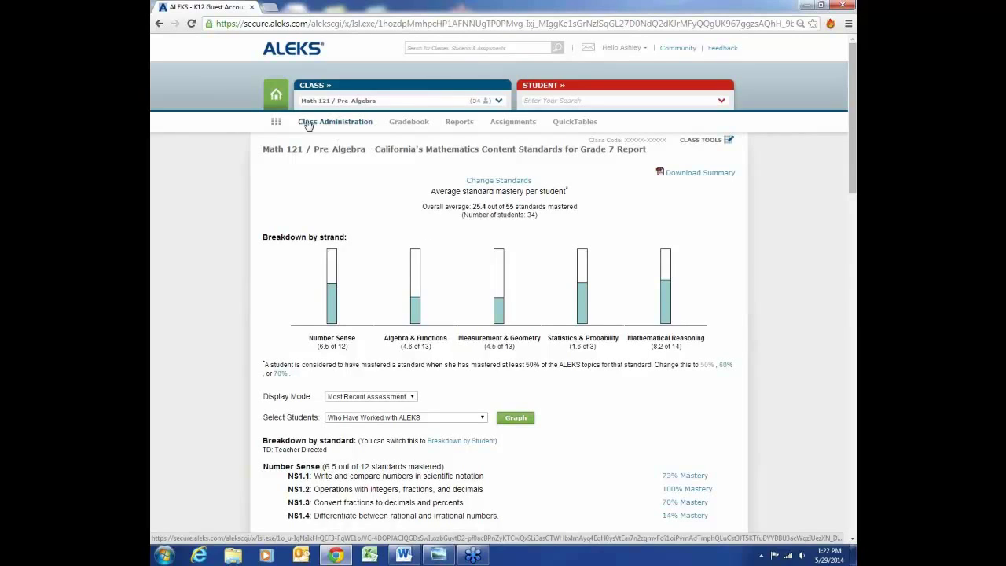
mouse_move(330, 123)
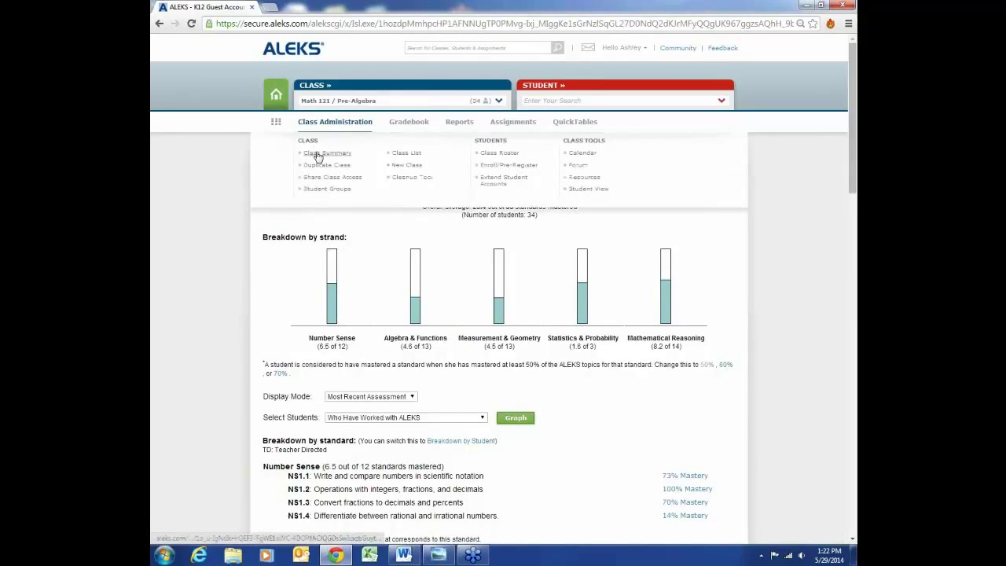
click(318, 157)
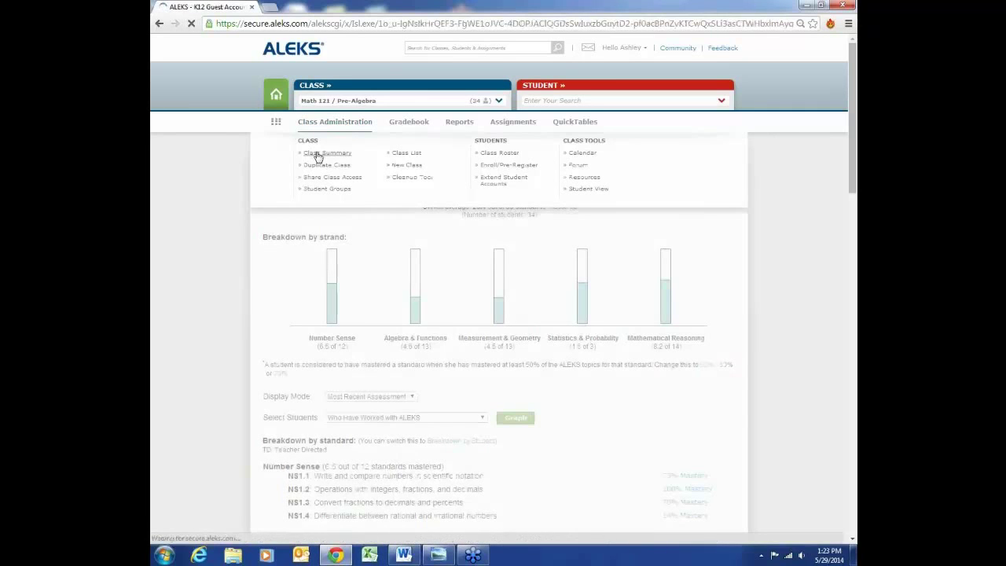
scroll(381, 346, down, 3)
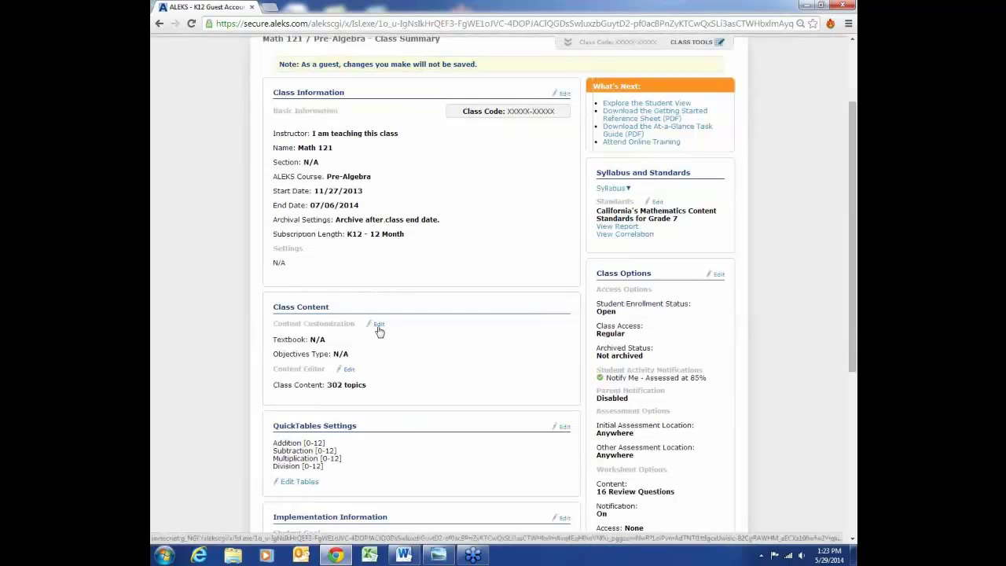
click(379, 326)
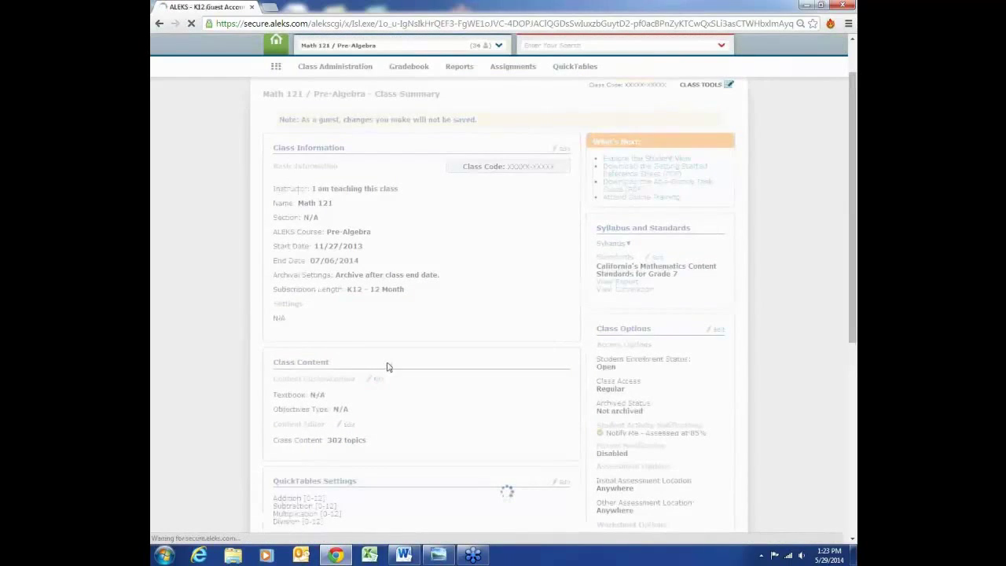
Choose to integrate the Pre-Algebra (Glencoe, 2012) textbook and to use Objectives / Modules for the class
click(334, 262)
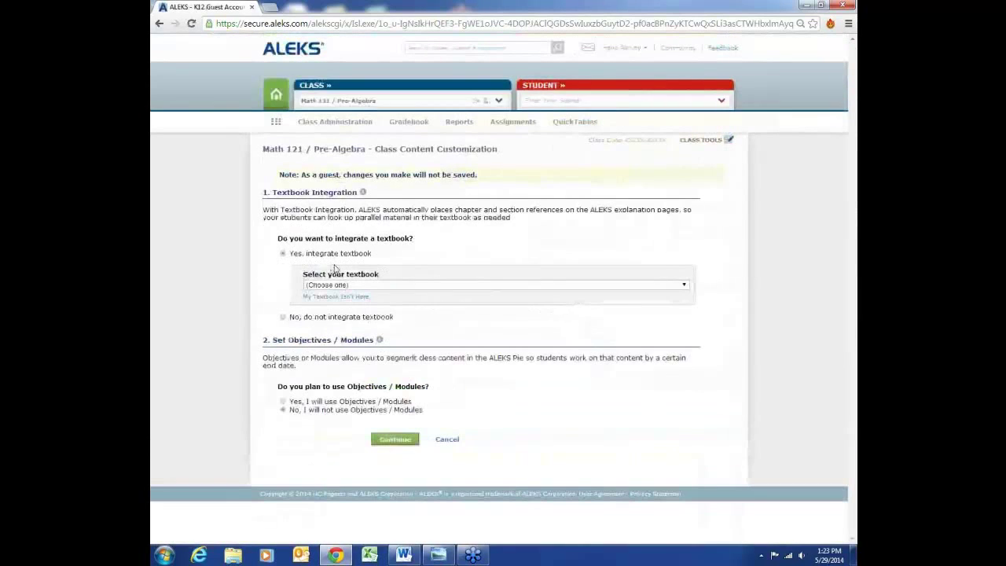
click(394, 285)
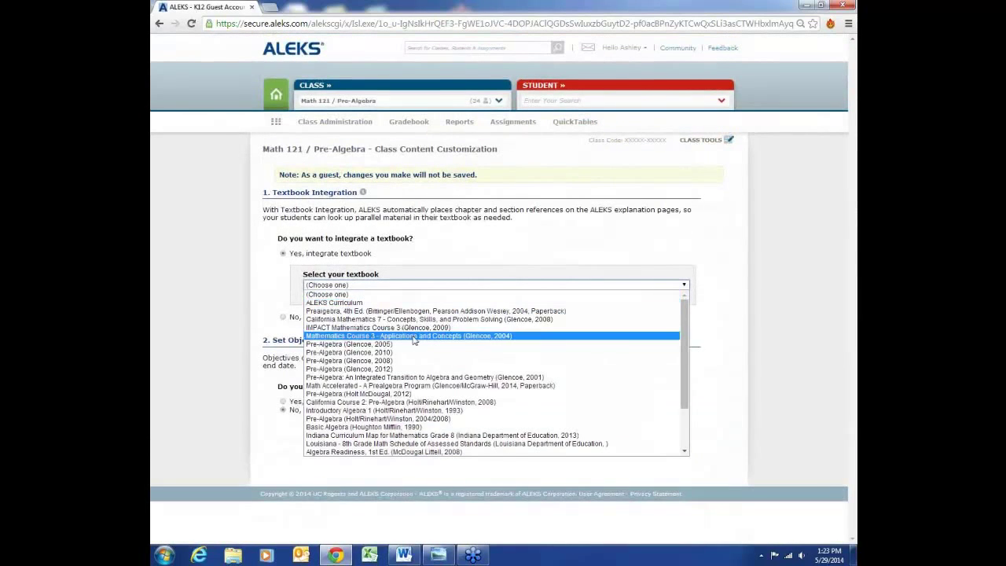
click(408, 369)
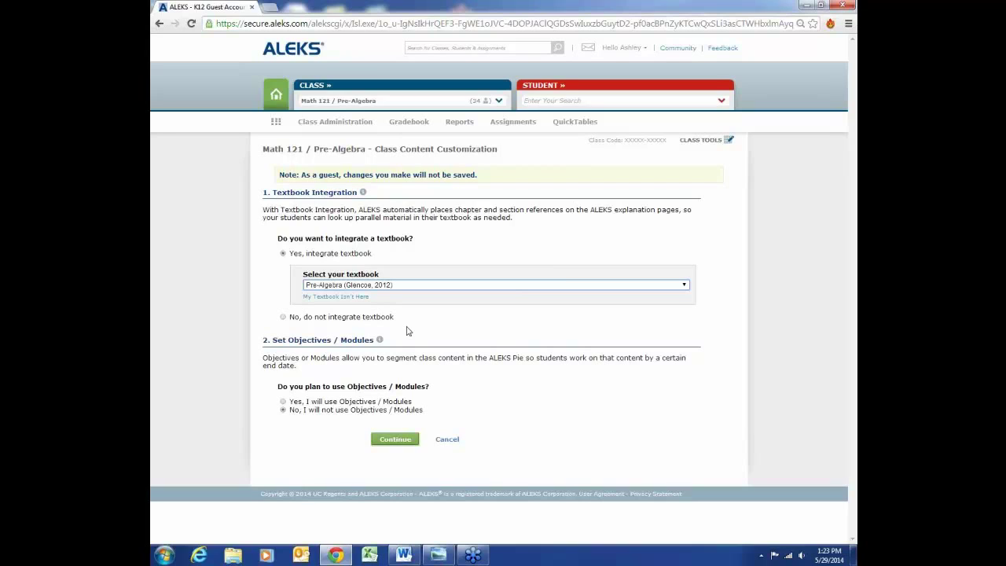
click(283, 402)
scroll(377, 406, down, 2)
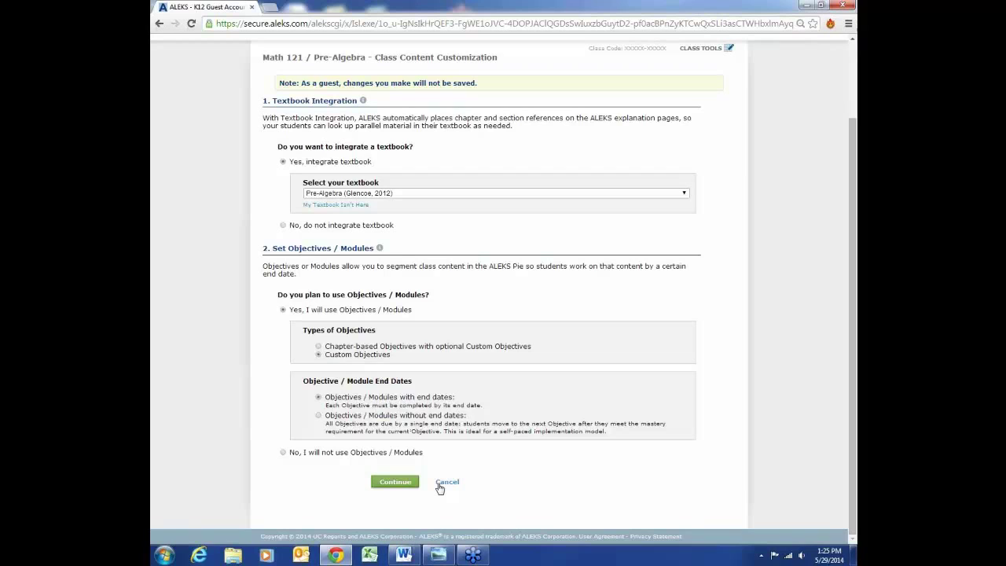
Open the class Time and Topic report and examine the daily time graph and the per-student time log
scroll(440, 488, up, 2)
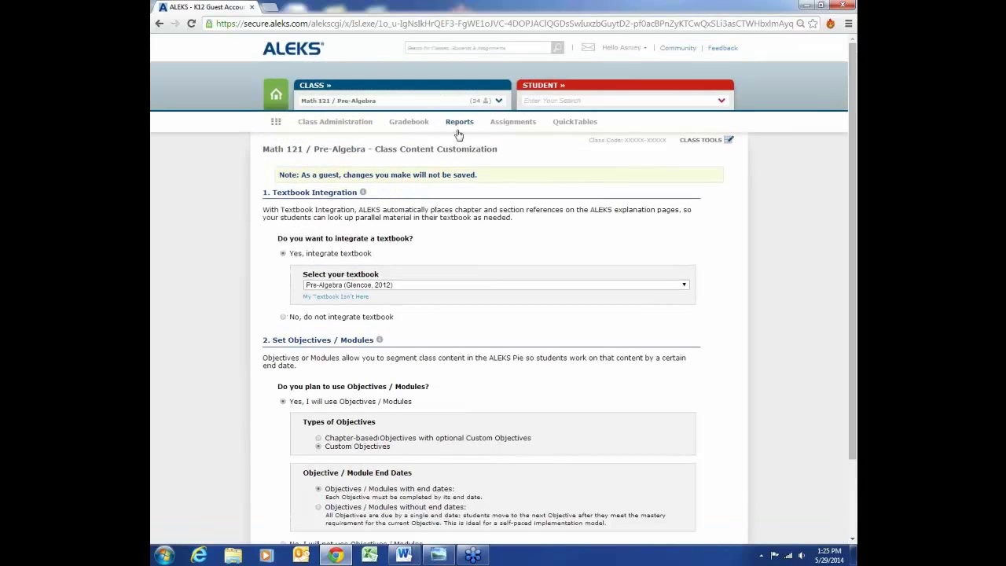
mouse_move(459, 126)
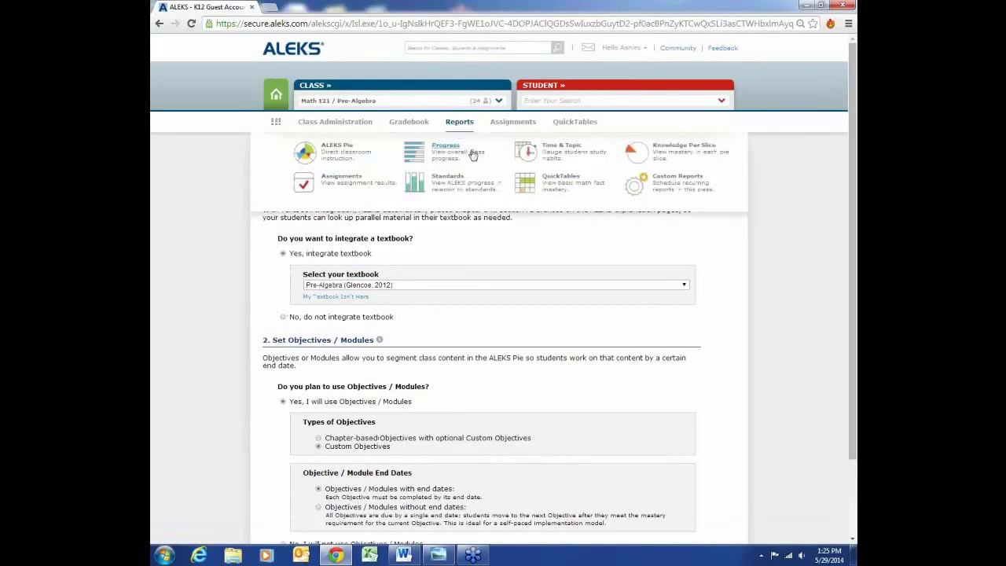
click(555, 153)
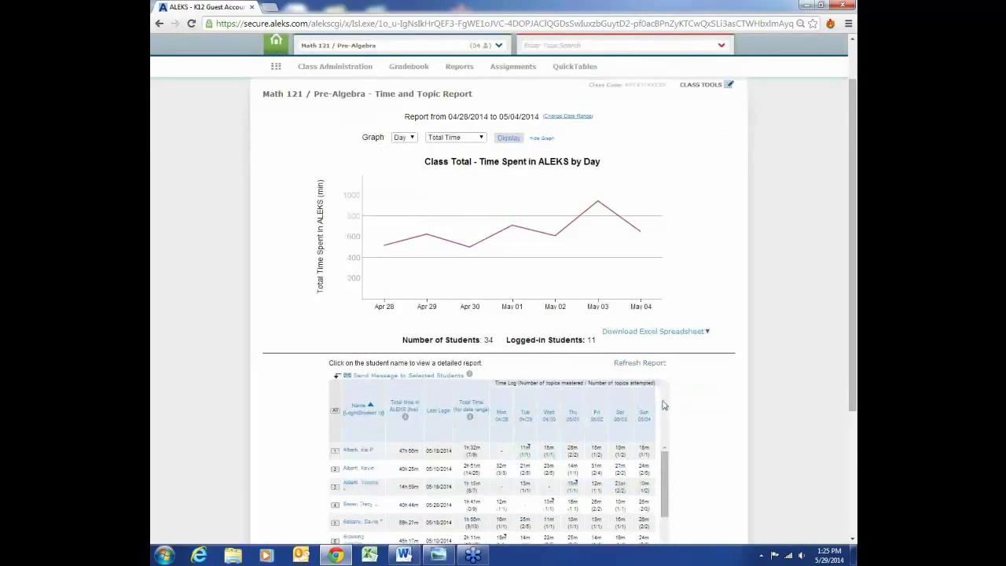
scroll(636, 396, down, 3)
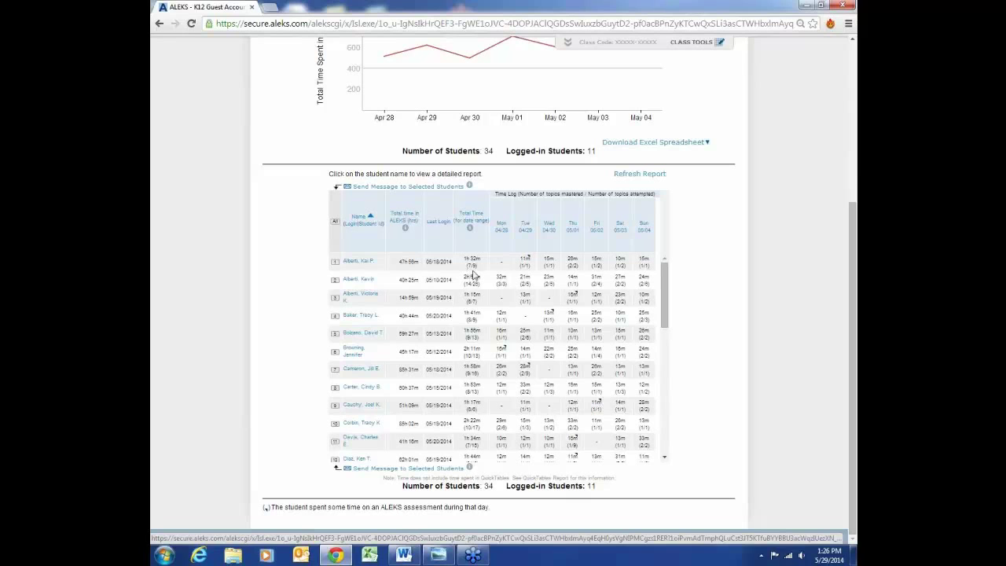
scroll(473, 274, up, 3)
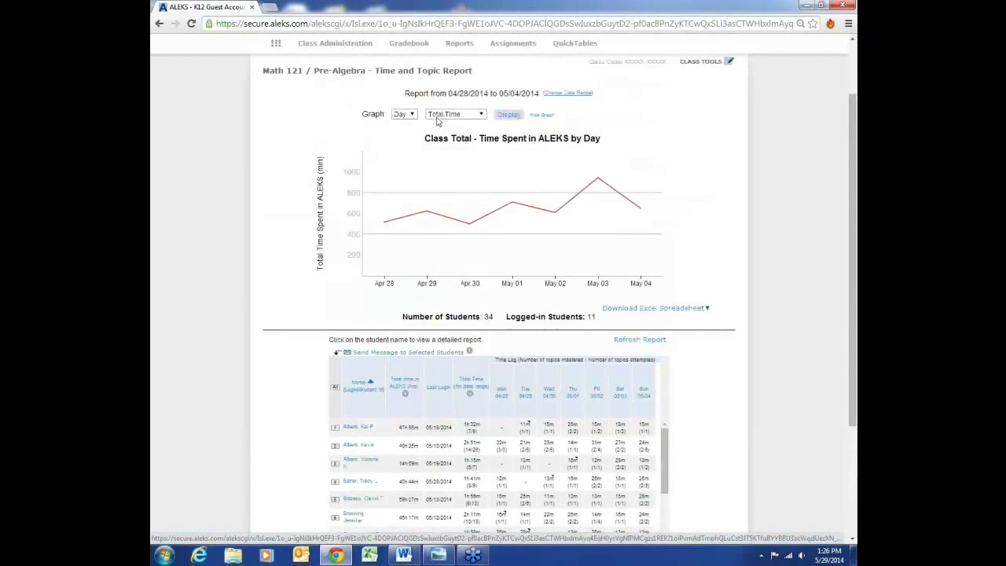
Show the report's date range settings and view the available week lengths, leaving the range at 1 week
click(560, 96)
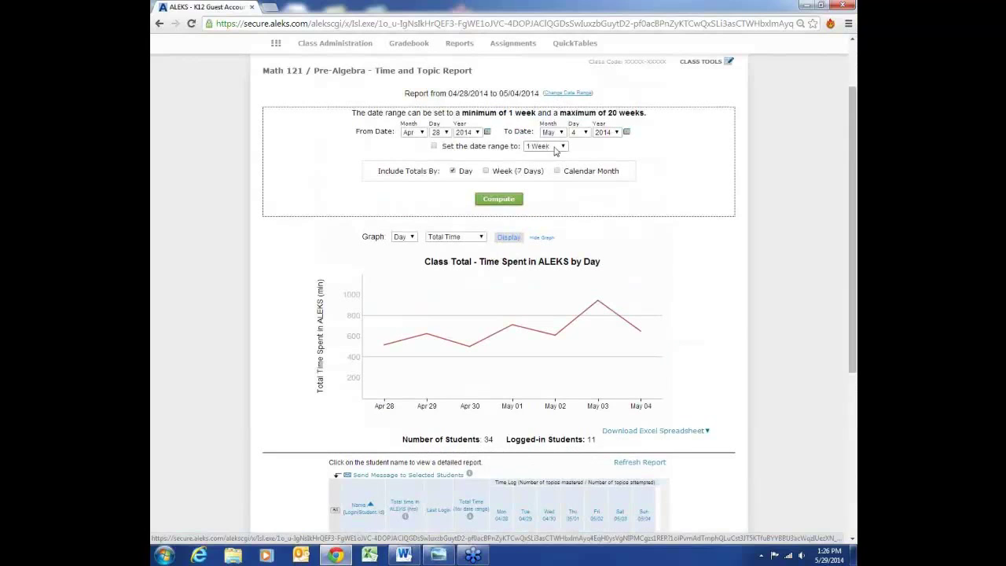
click(545, 146)
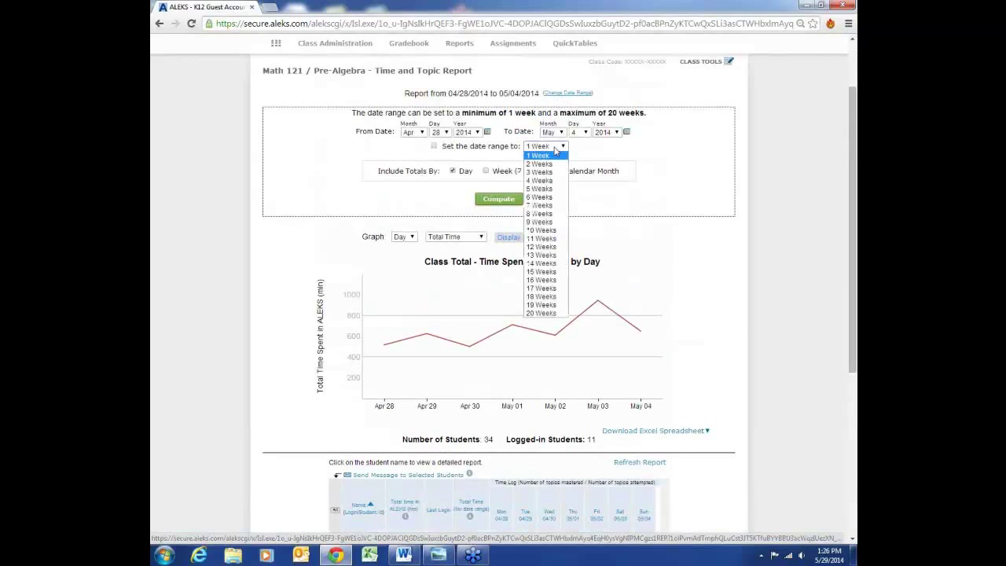
click(681, 258)
mouse_move(643, 287)
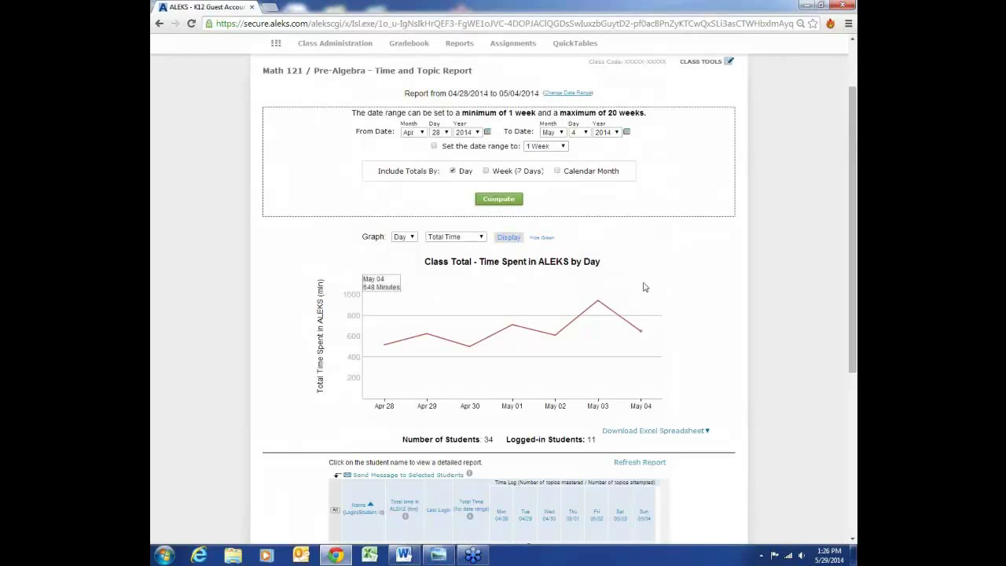
Open the individual Time and Topic report of the fifth student in the list and view the topics attempted on 4/29/14
scroll(643, 287, down, 4)
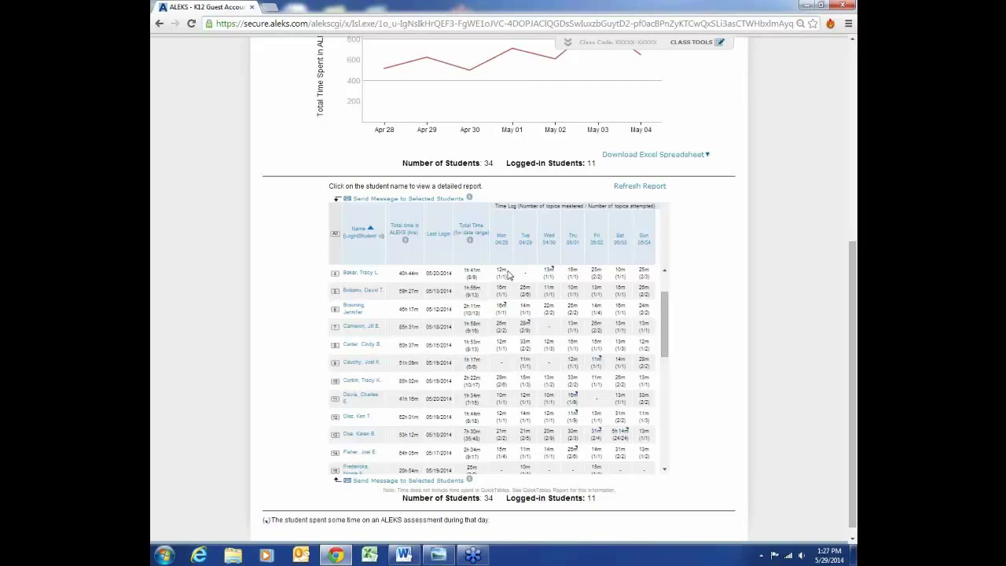
click(366, 297)
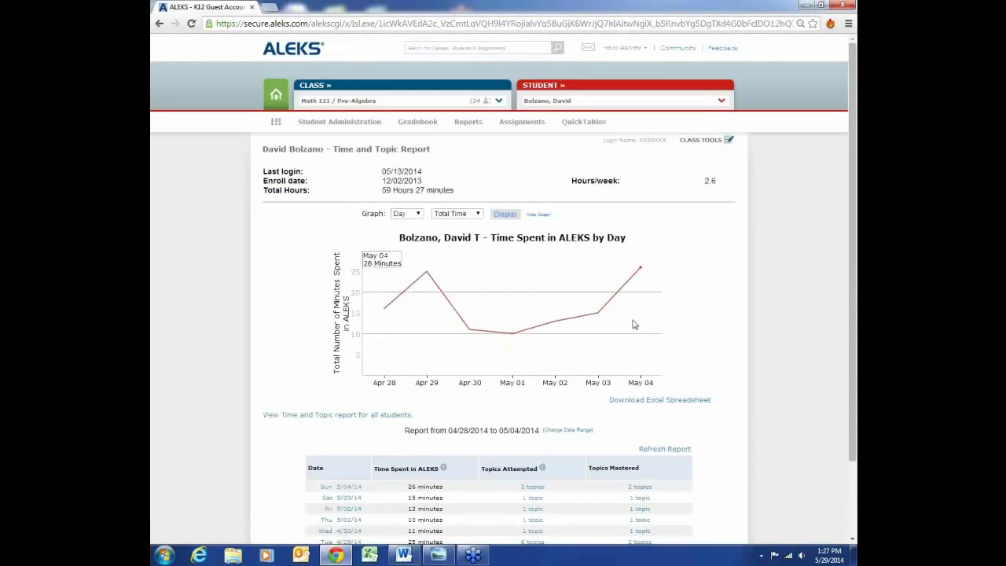
drag(854, 282, 854, 352)
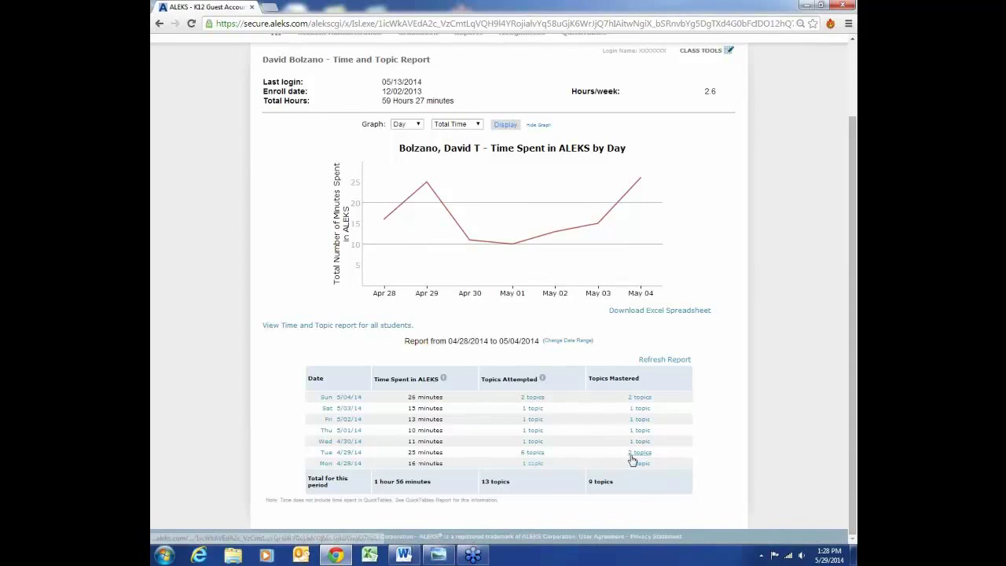
click(533, 452)
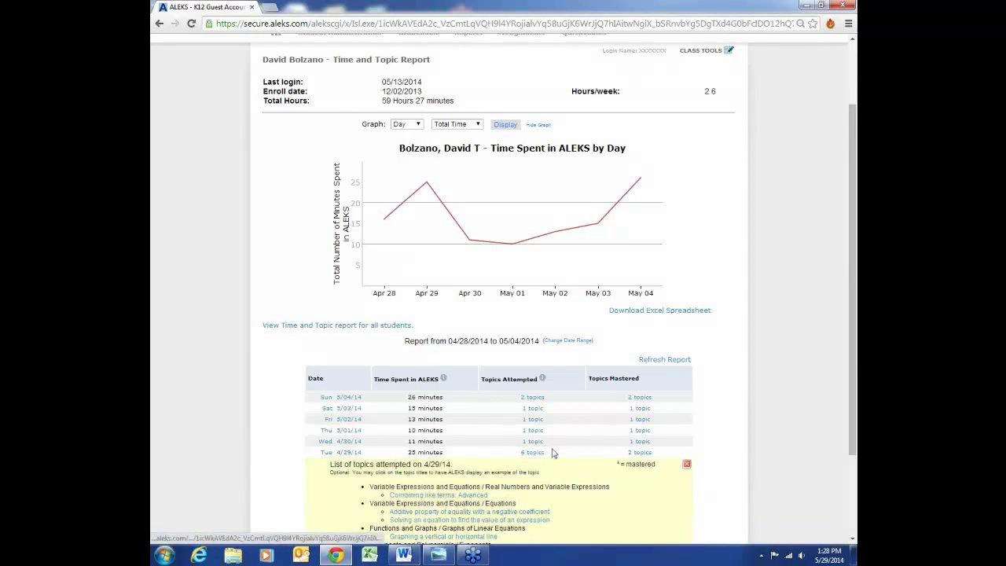
scroll(552, 453, down, 3)
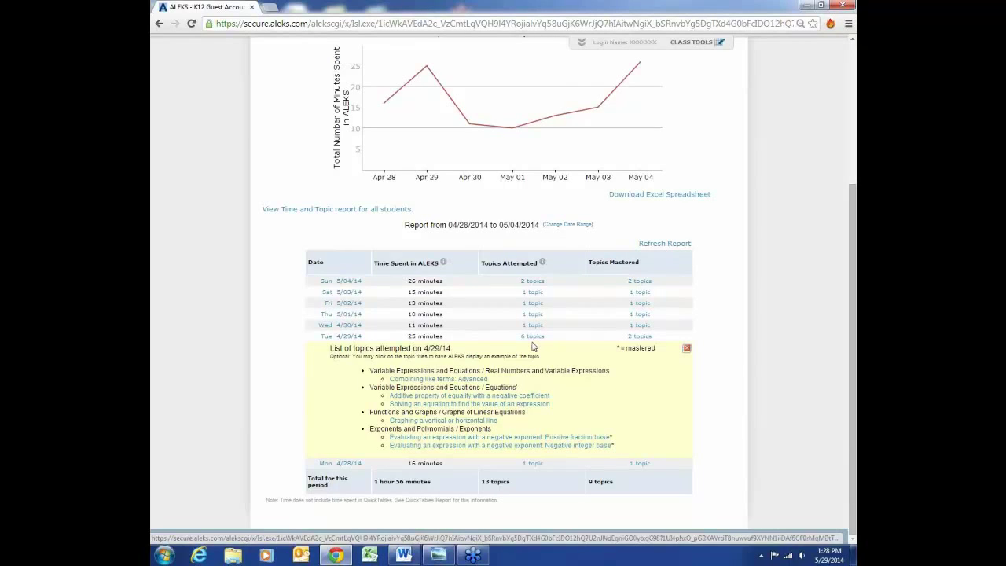
View the student's Learning Sequence Log for 4/29/14, then switch to the annotated LSL example image in Windows Photo Viewer
click(341, 336)
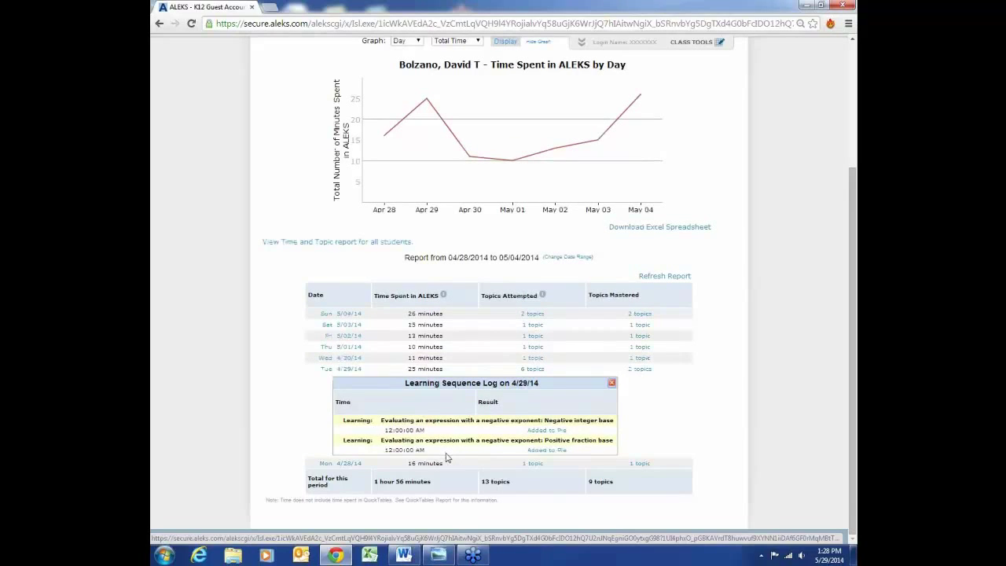
mouse_move(439, 555)
click(473, 475)
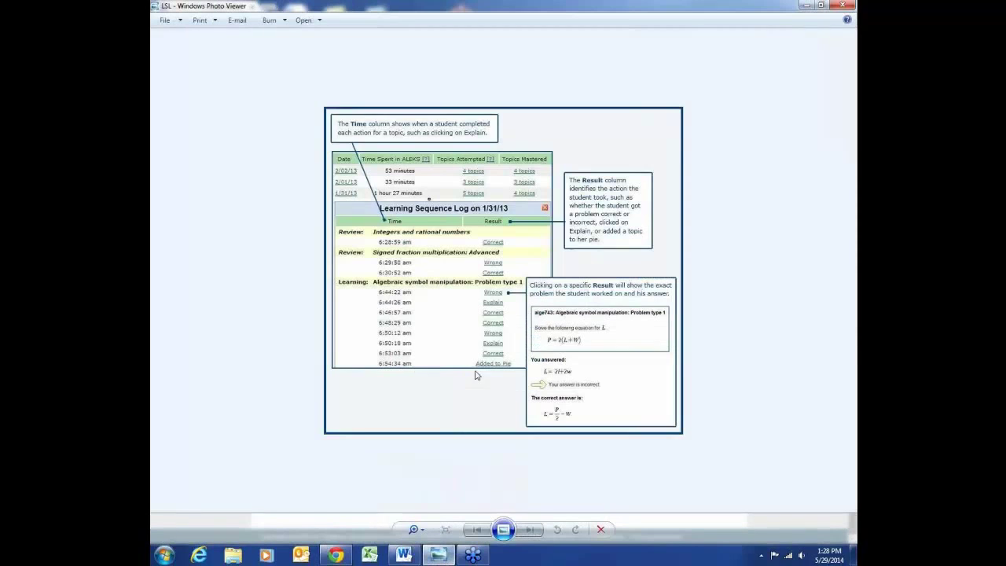
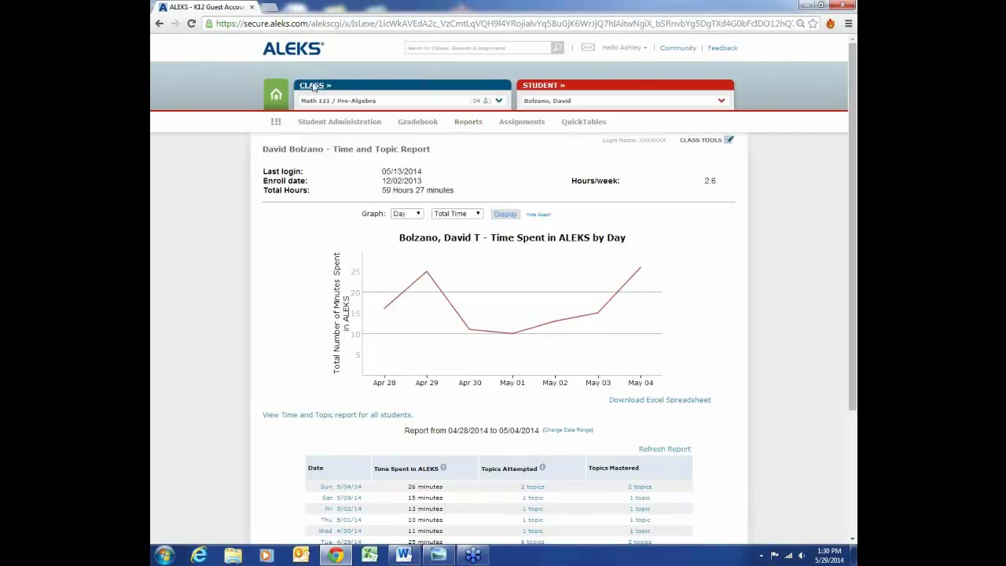
Return to the class-level Time and Topic report, view the available report types, and review the students' time log
click(469, 123)
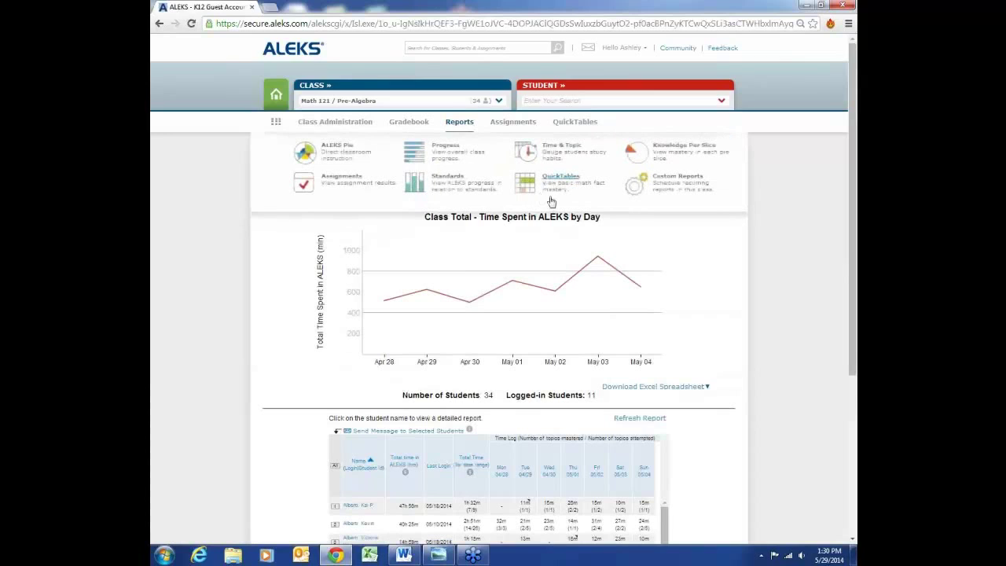
scroll(550, 202, down, 3)
scroll(669, 352, down, 3)
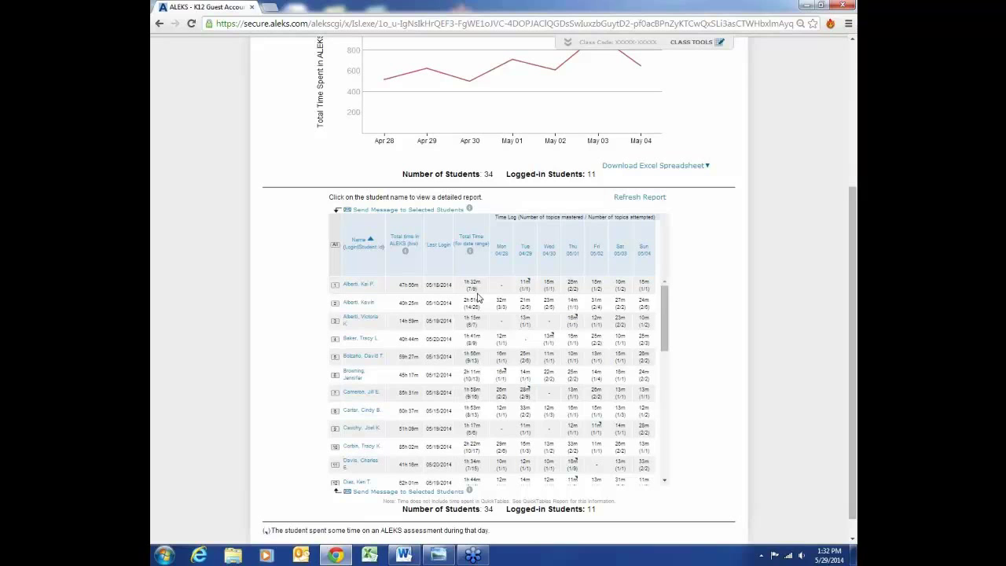
scroll(477, 297, up, 3)
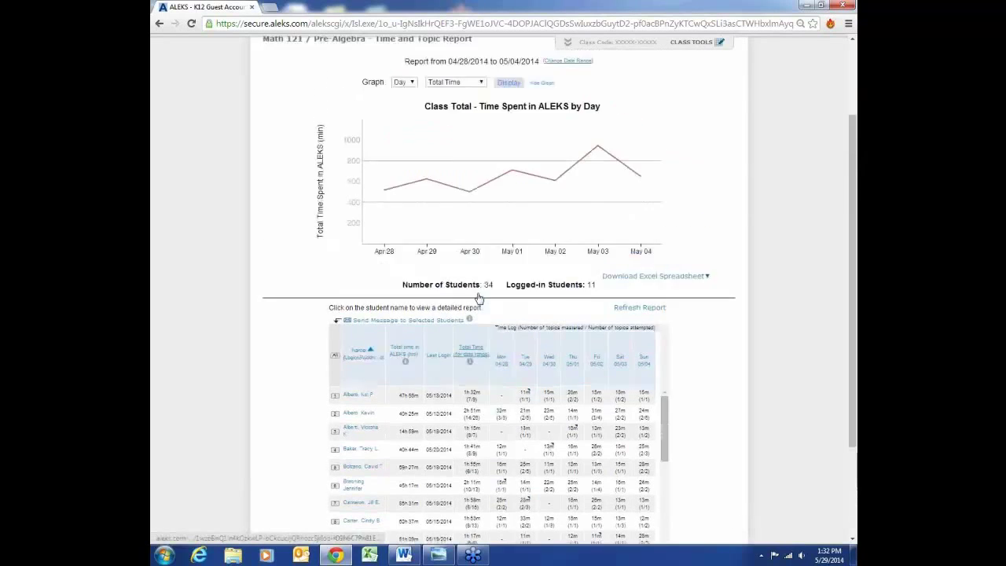
Open the class Progress report and show Full Progress Over the Last 12 Months for all students
click(468, 125)
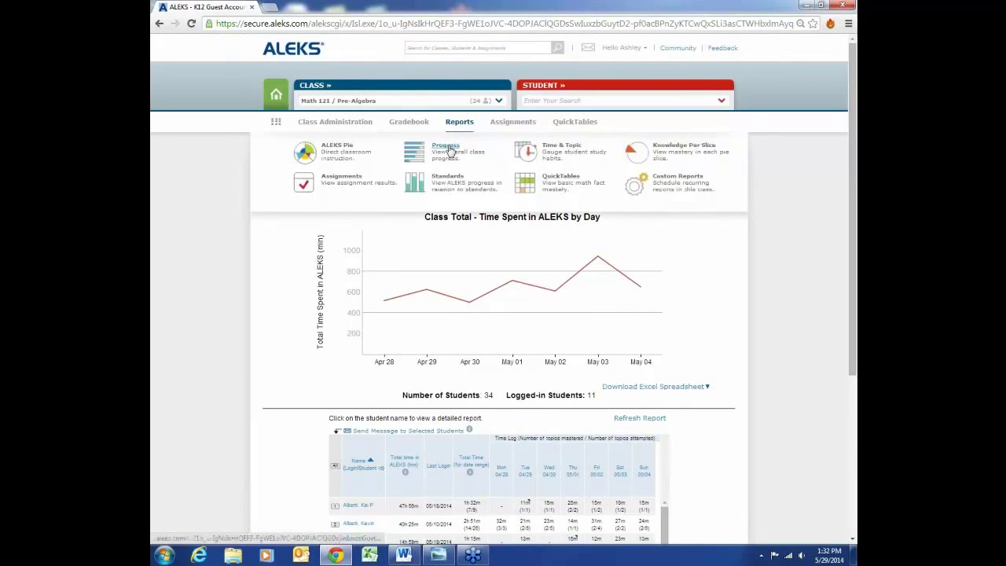
click(450, 151)
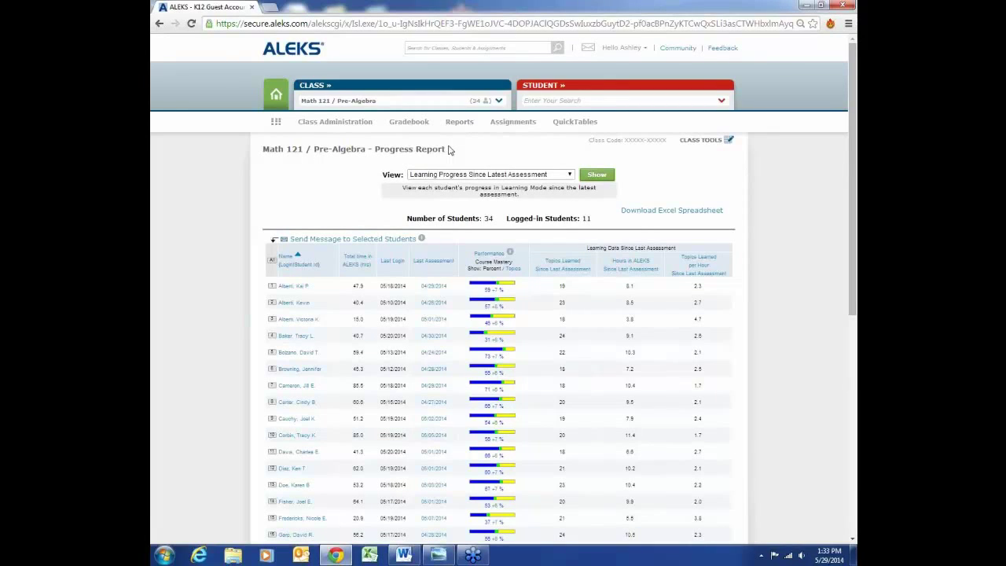
click(466, 174)
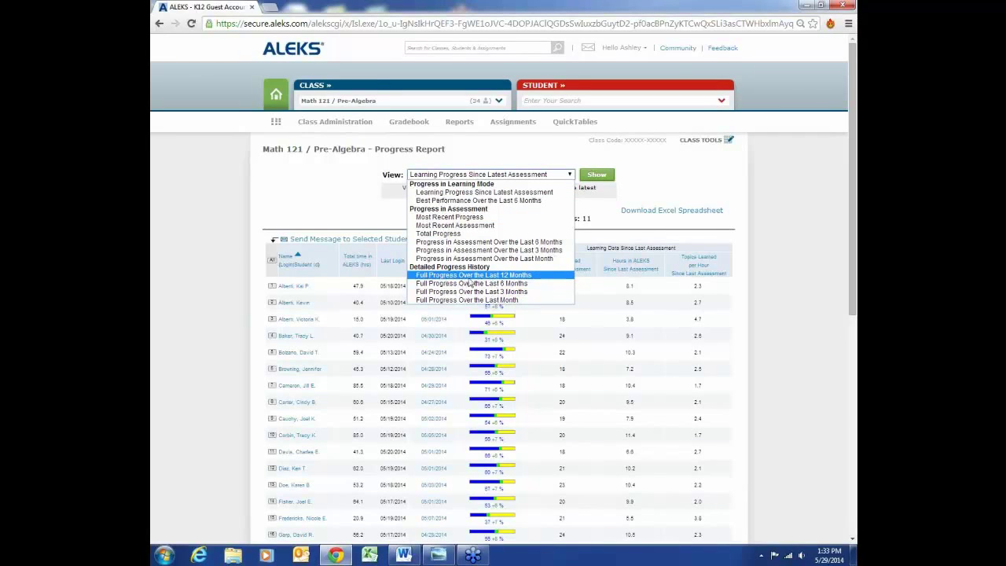
click(518, 276)
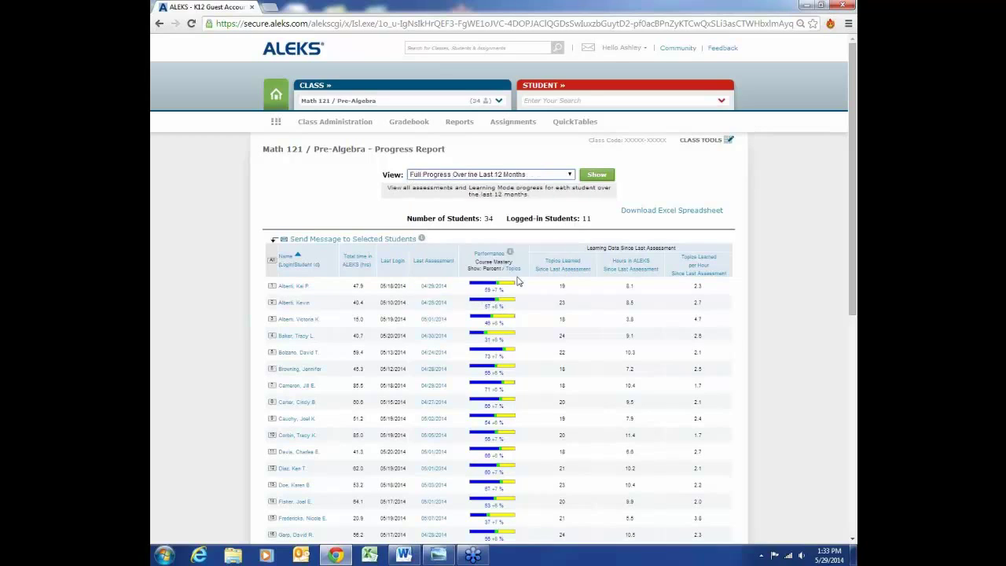
click(593, 177)
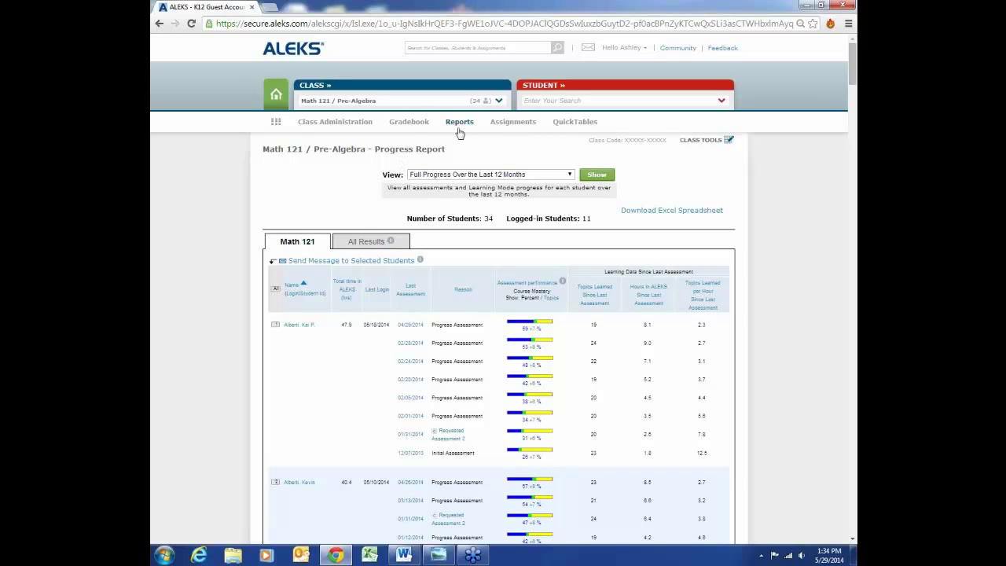
Start a new custom report template and add the Name and Login name fields from Student Information
mouse_move(460, 130)
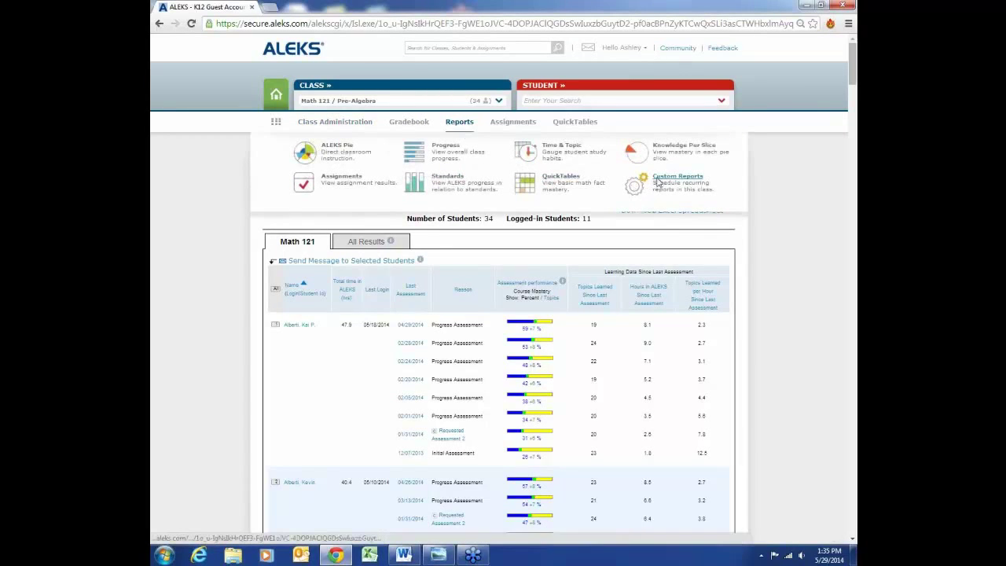
click(658, 180)
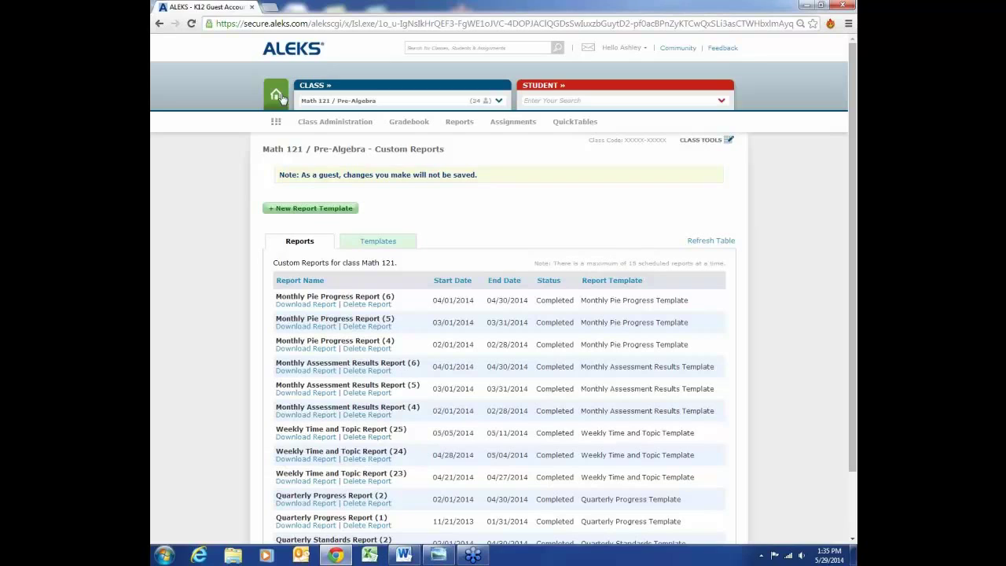
click(310, 212)
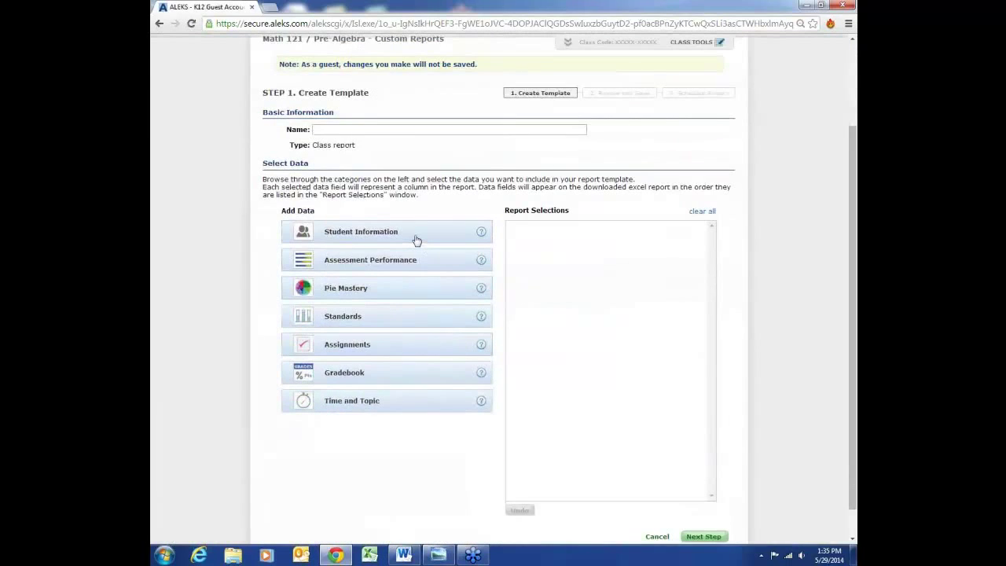
click(416, 240)
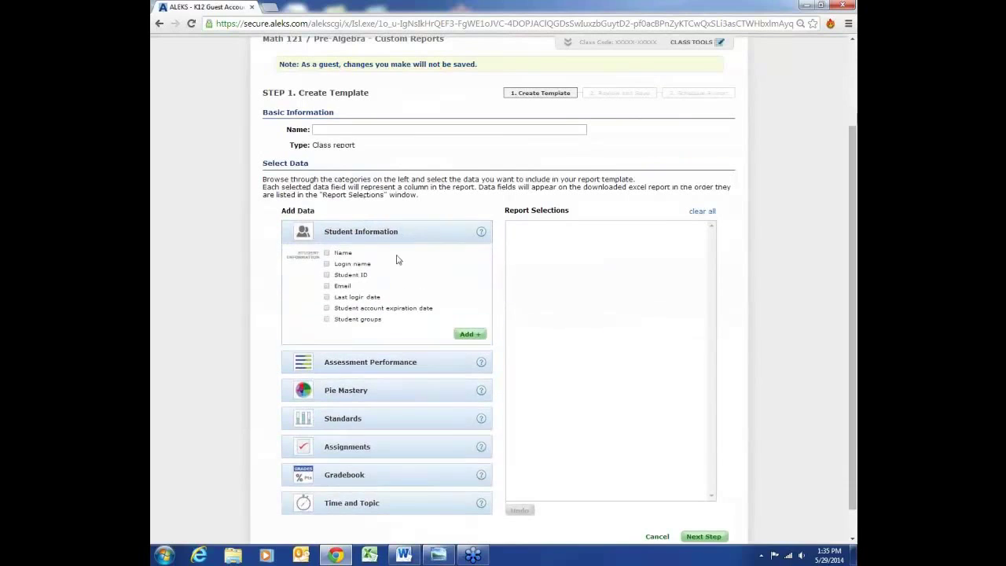
click(350, 254)
click(350, 268)
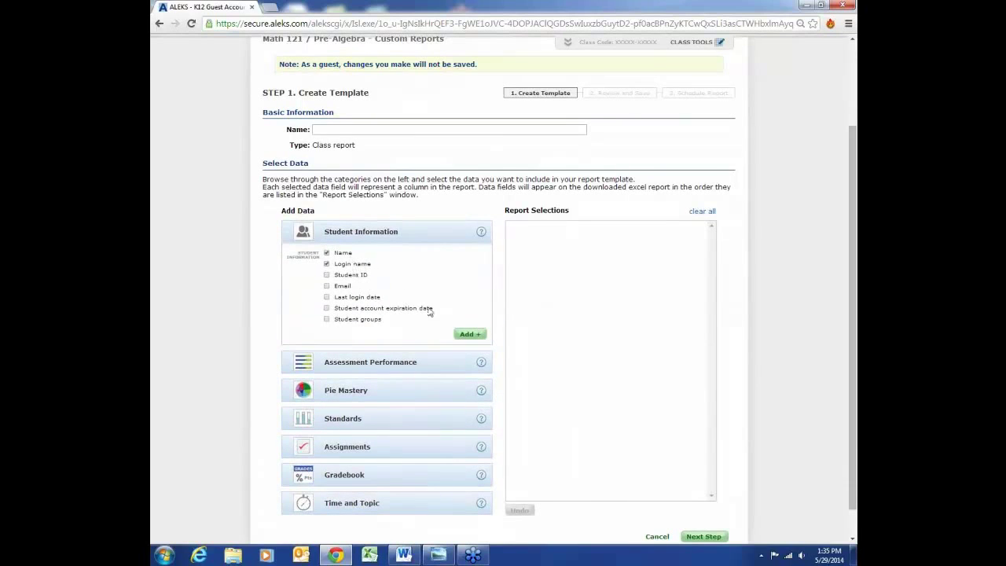
click(472, 334)
Examine the data options available to the template under Assessment Performance, Pie Mastery, Standards, and Time and Topic
click(377, 264)
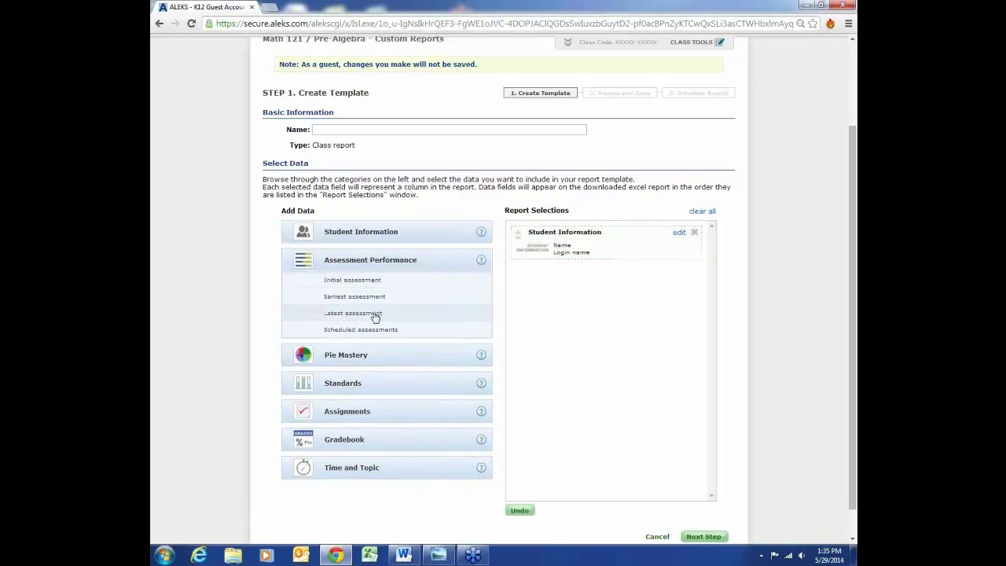
click(386, 358)
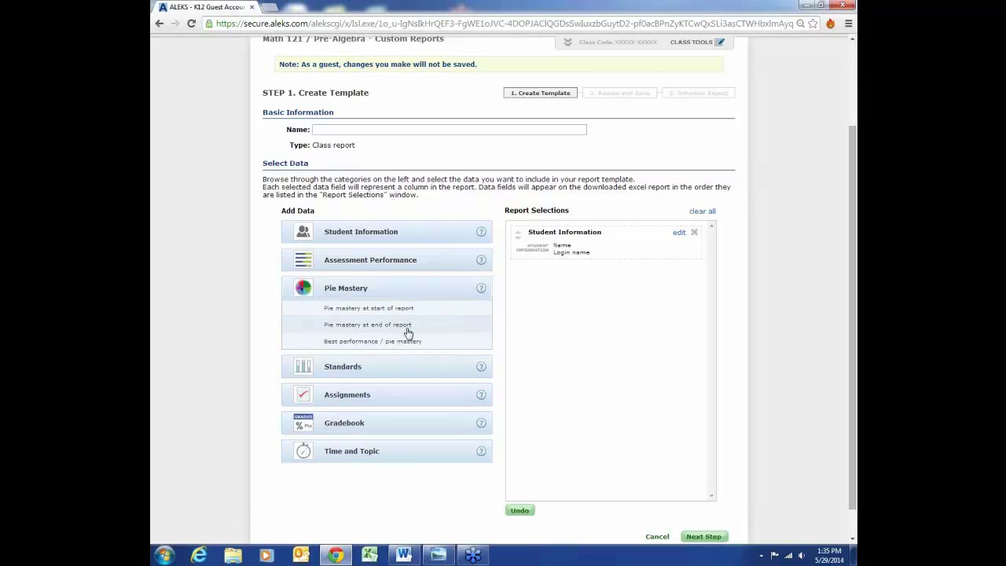
click(409, 371)
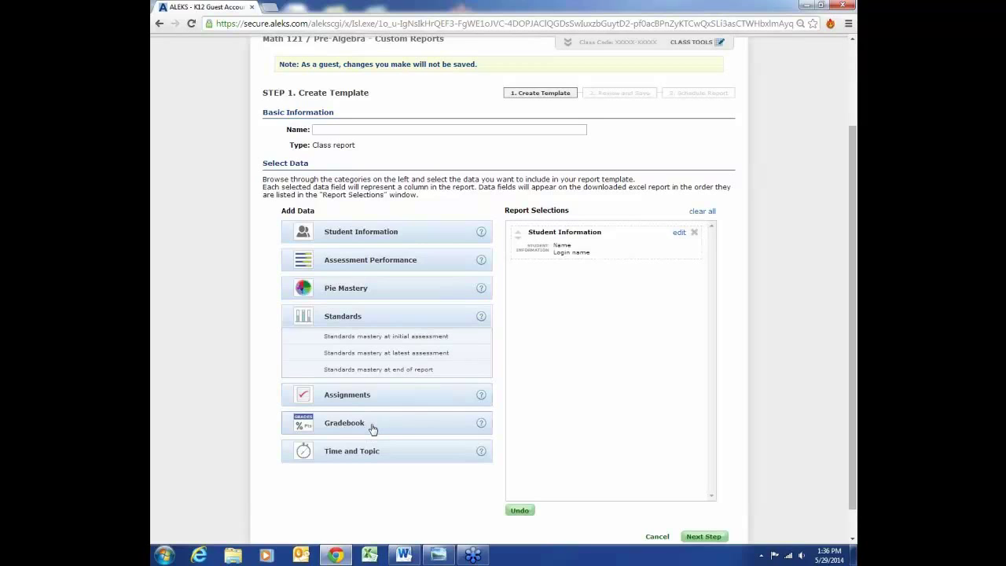
click(368, 456)
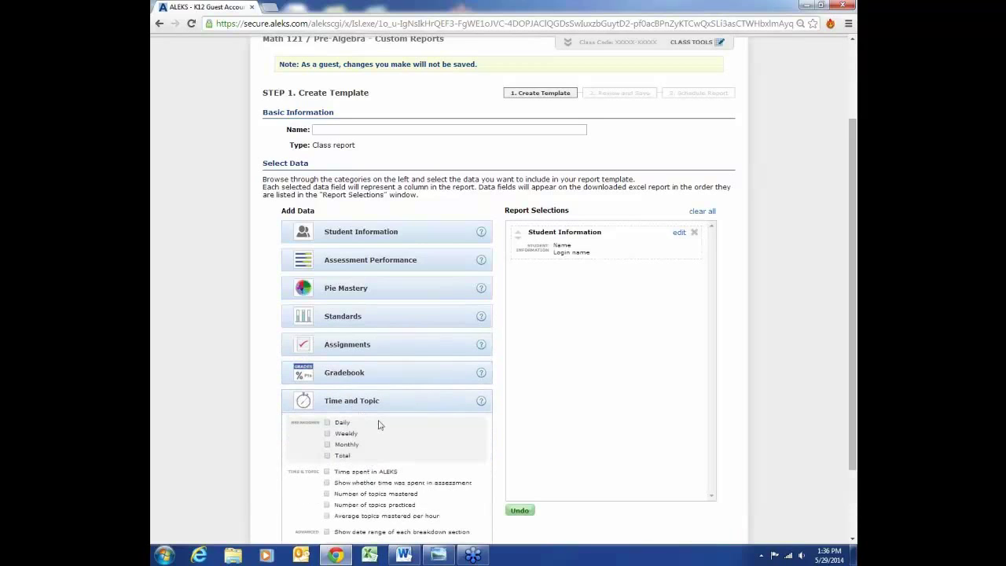
scroll(369, 409, down, 3)
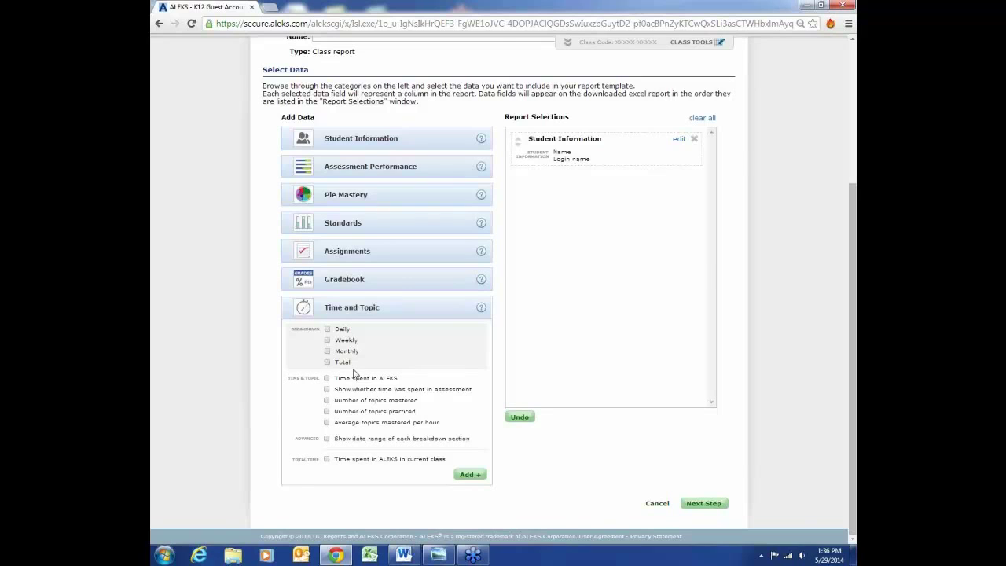
scroll(355, 374, up, 3)
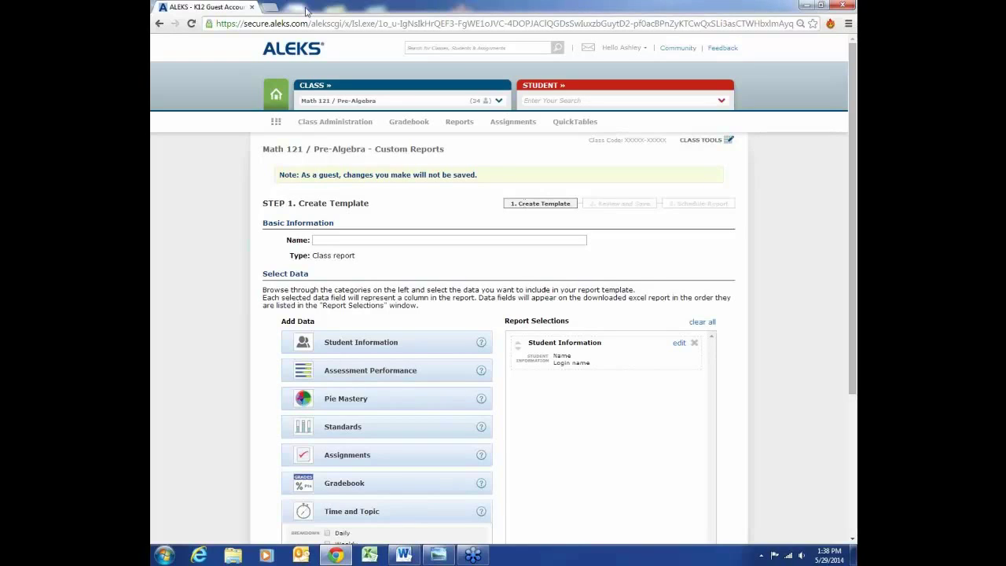
Open aleks.com in a new browser tab and view the Implementation Strategies search options in its K-12 section
click(274, 8)
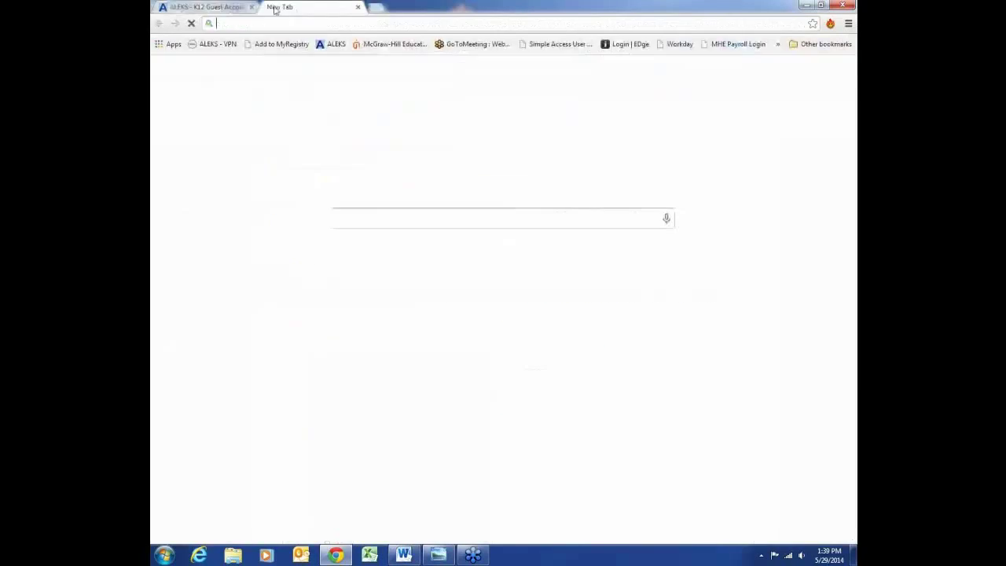
text(aleks.c)
key(Return)
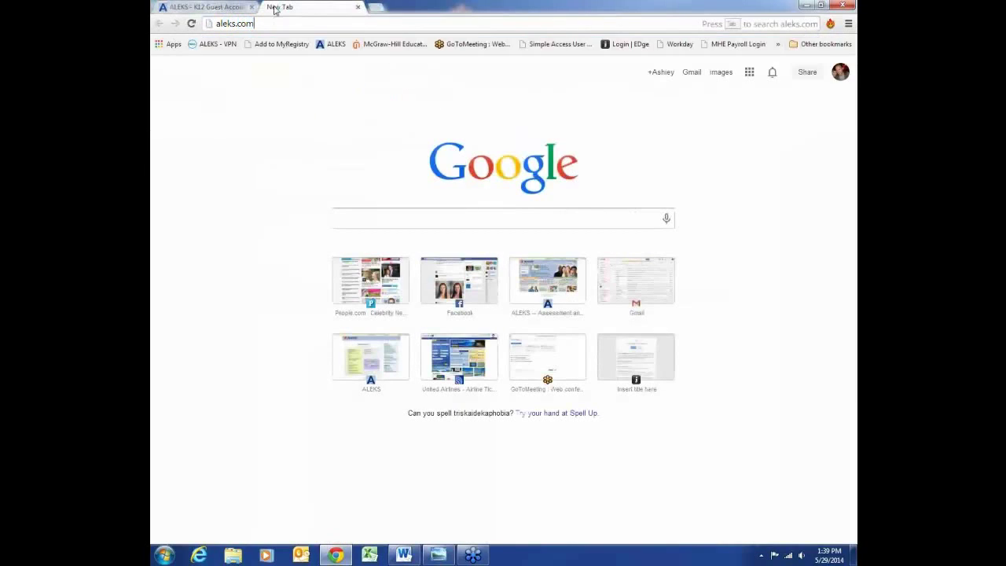
click(575, 79)
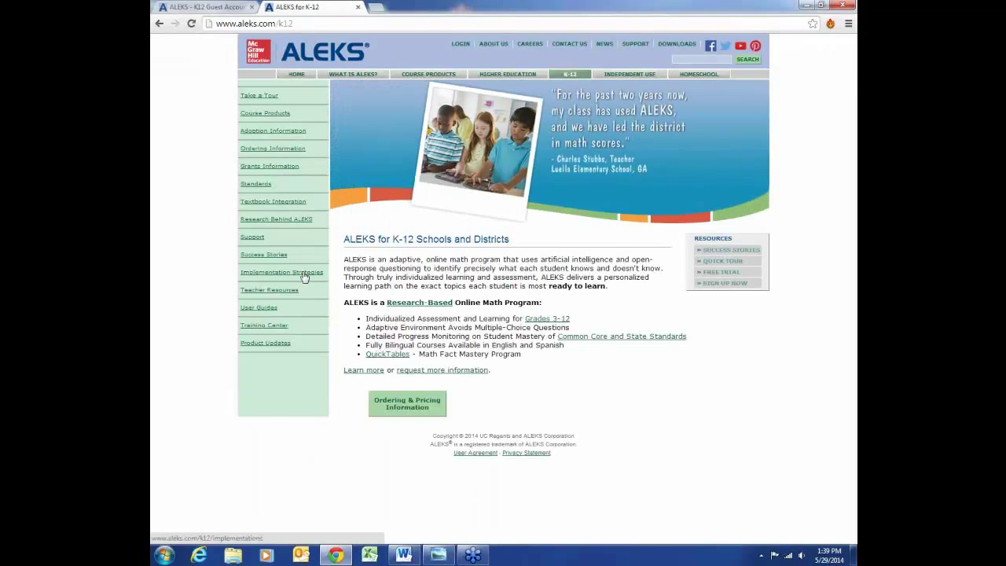
click(303, 278)
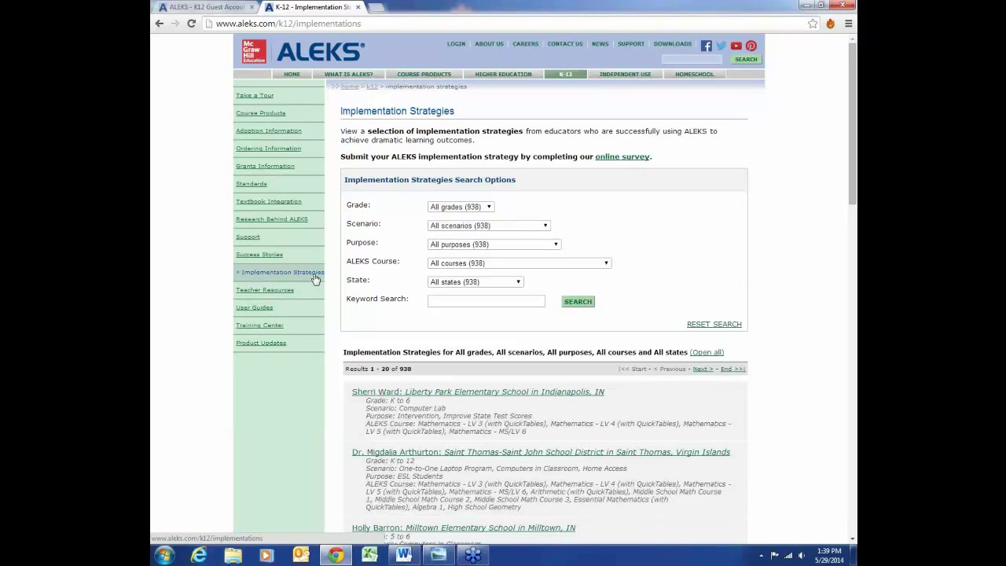
click(460, 301)
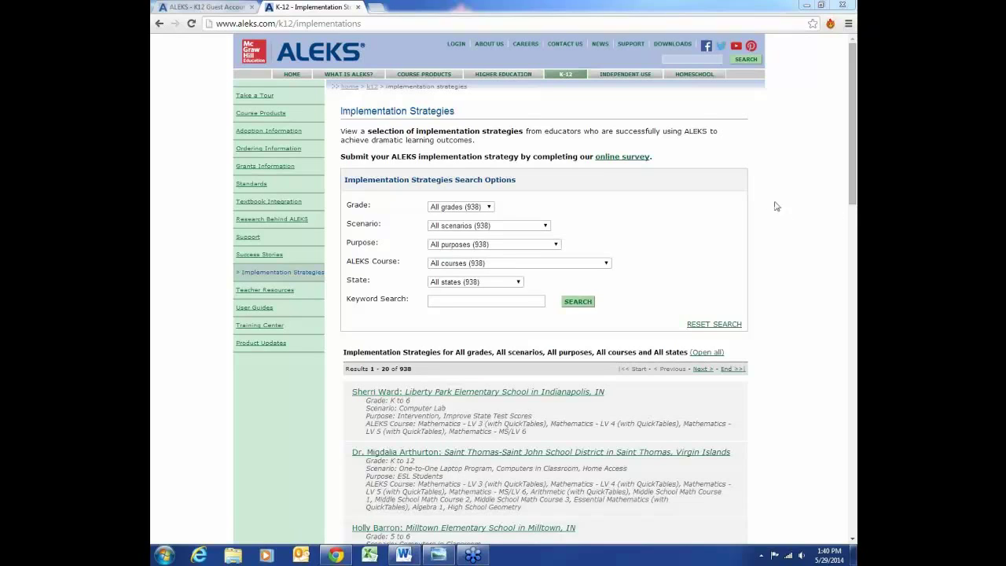
Return to the Math 121 class, open its Resources page, and accept the ALEKS Class Resources Agreement
click(180, 6)
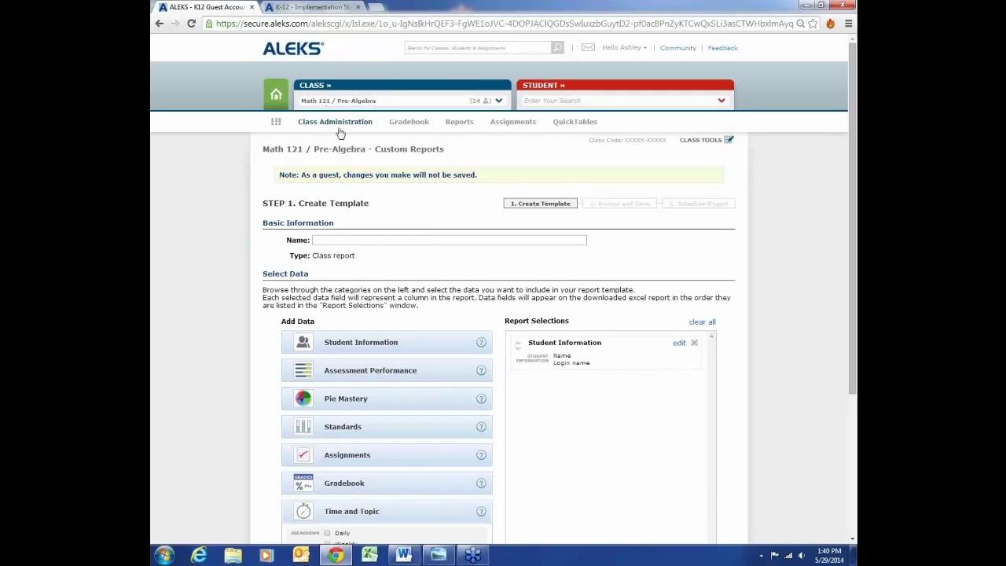
mouse_move(334, 130)
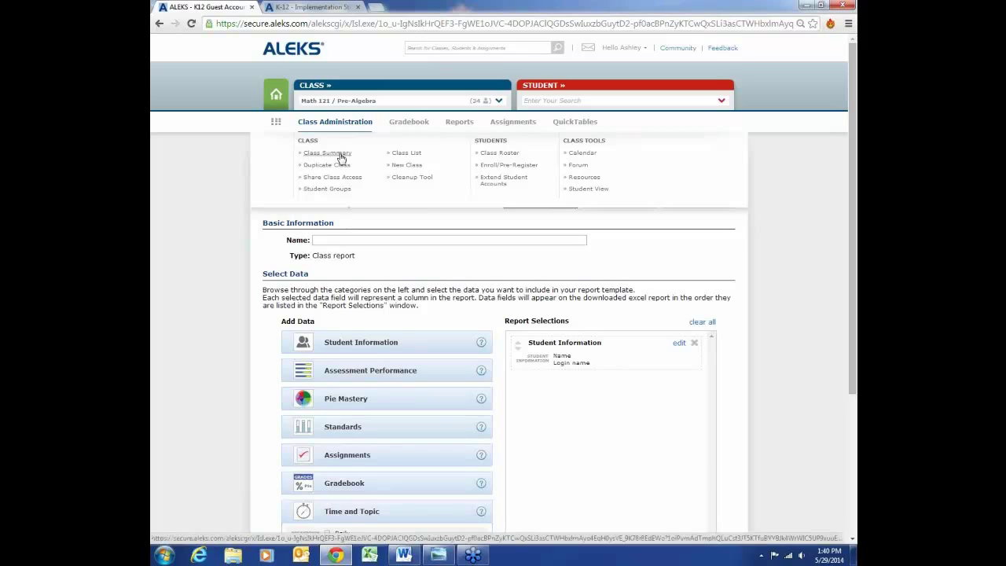
click(584, 179)
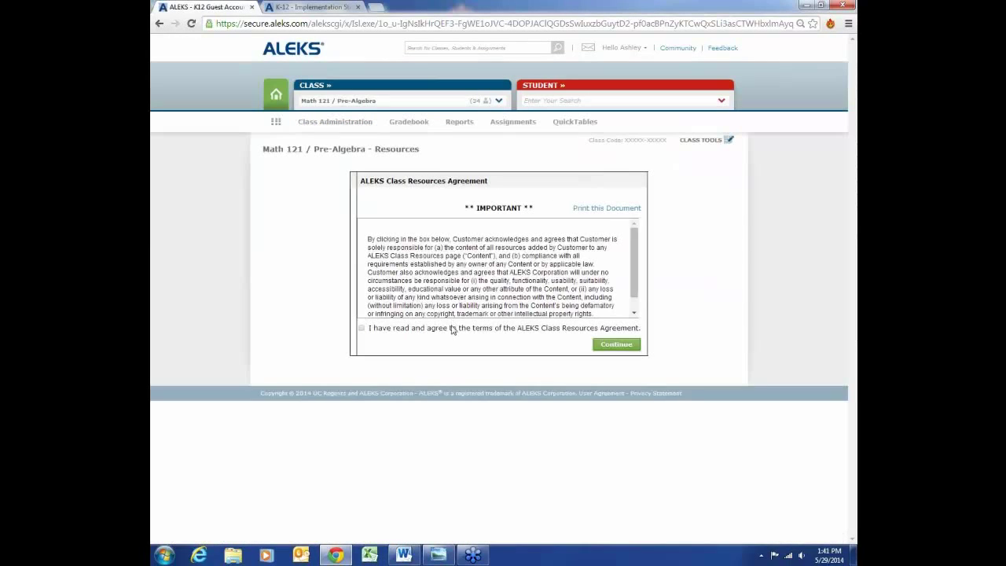
click(616, 346)
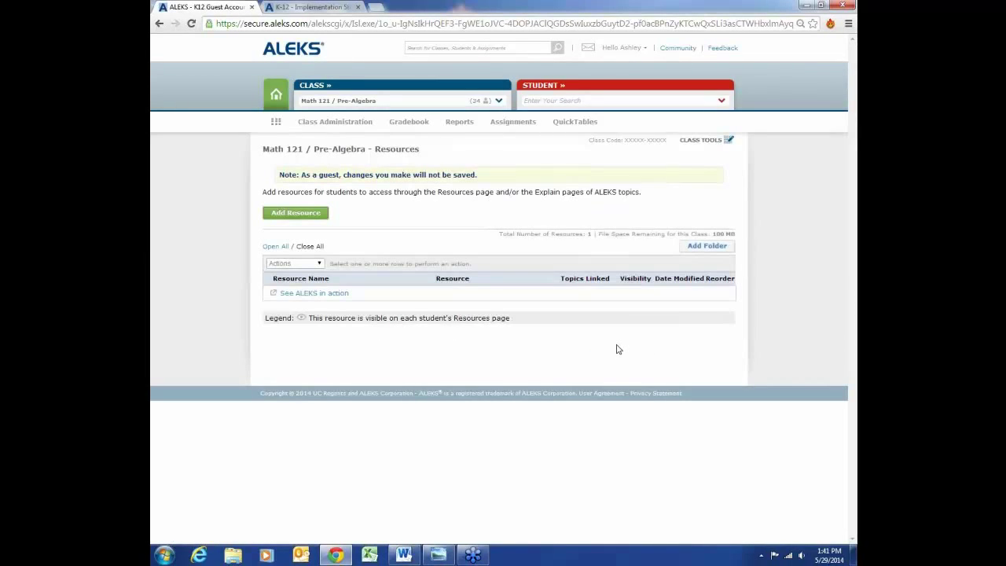
click(290, 218)
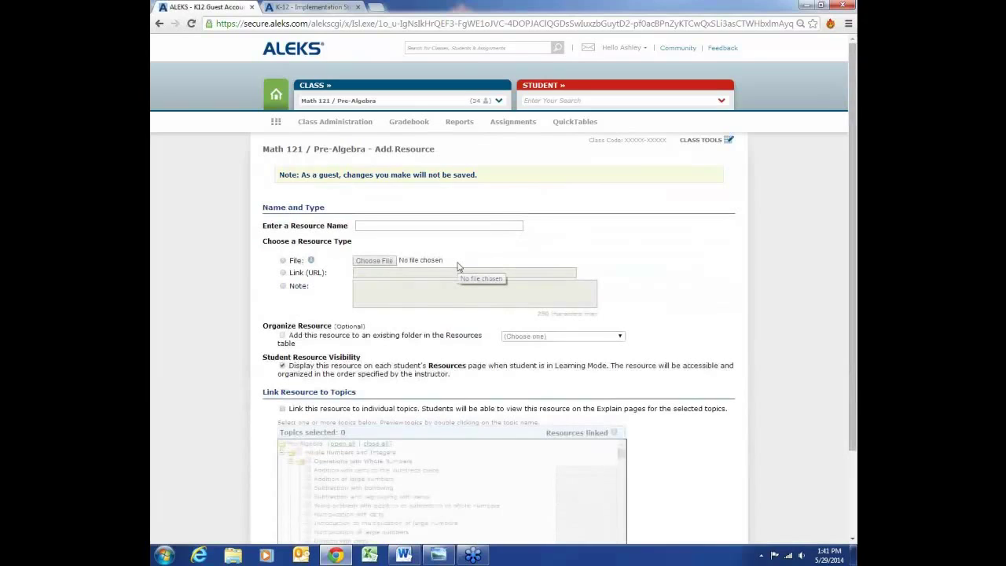
click(408, 224)
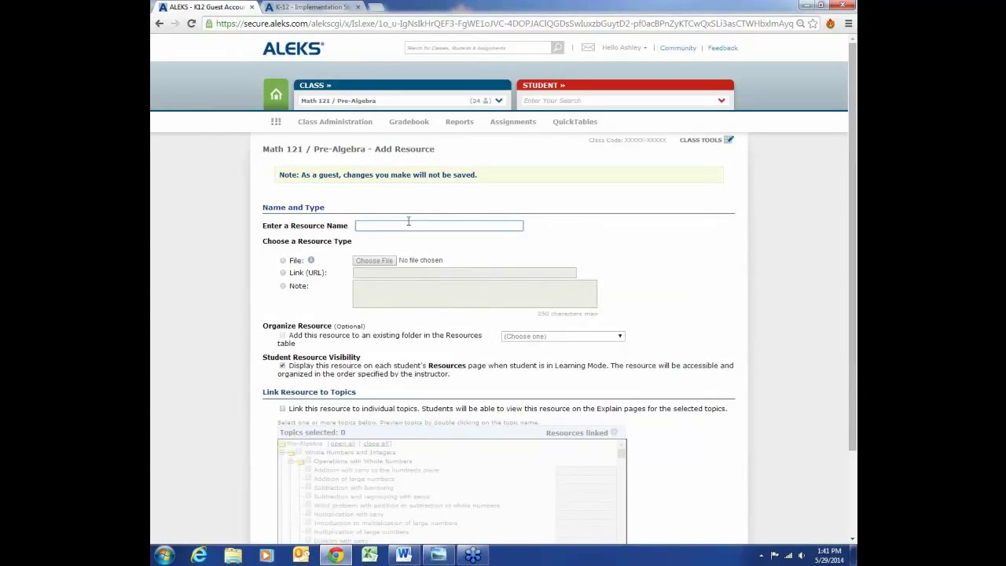
text(Video)
click(305, 275)
text(www)
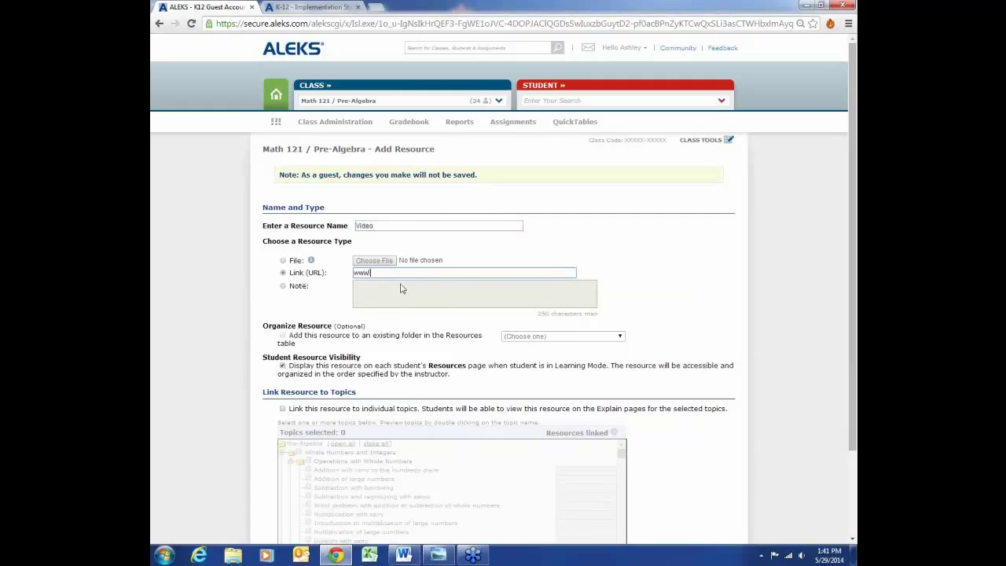
text(.aleks.com)
Link the resource to all Operations with Whole Numbers topics except Subtraction with borrowing, Multiplication with carry, and Division with carry, and save it
scroll(378, 324, down, 3)
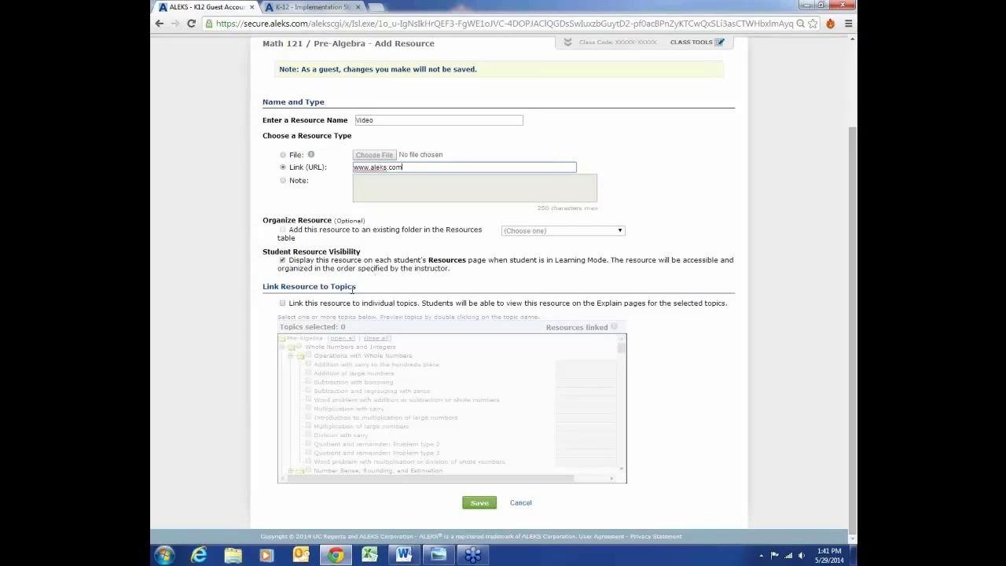
click(283, 305)
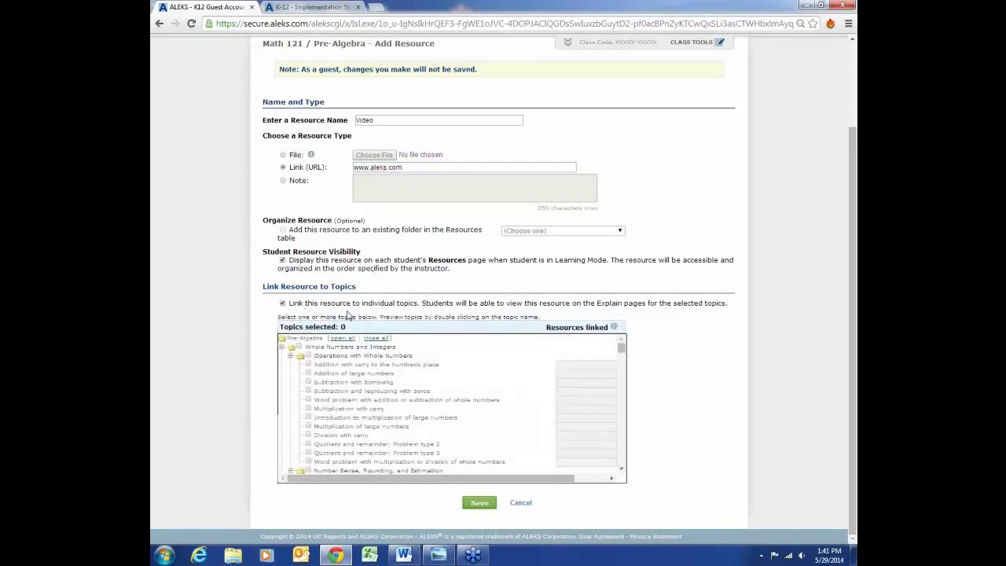
click(299, 347)
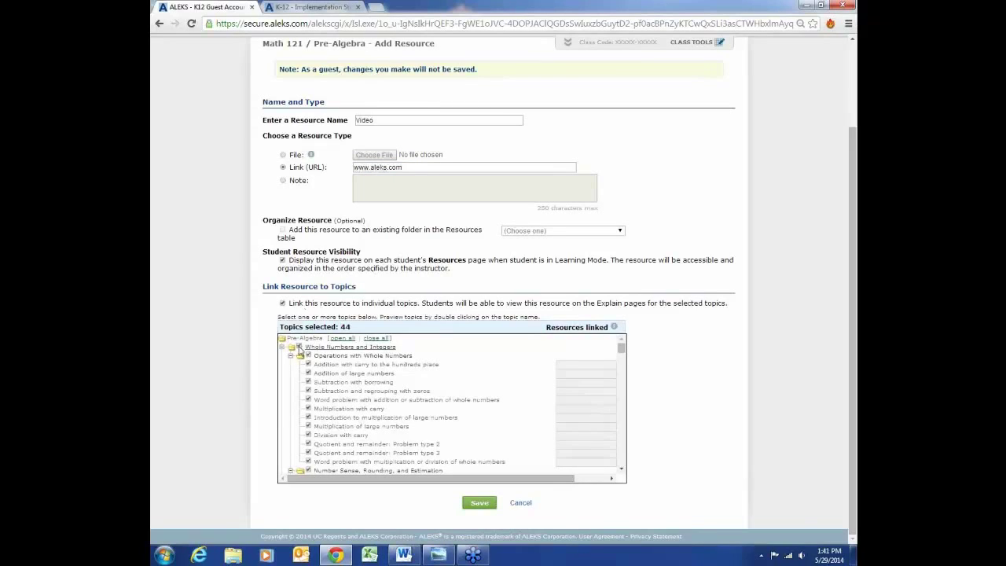
click(299, 346)
click(308, 356)
click(309, 382)
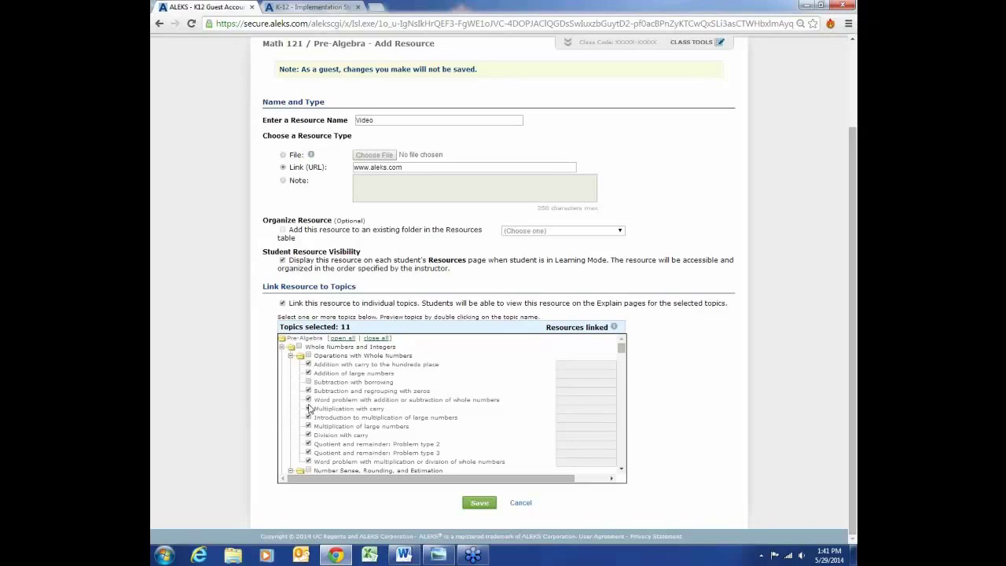
click(309, 409)
click(309, 434)
click(483, 504)
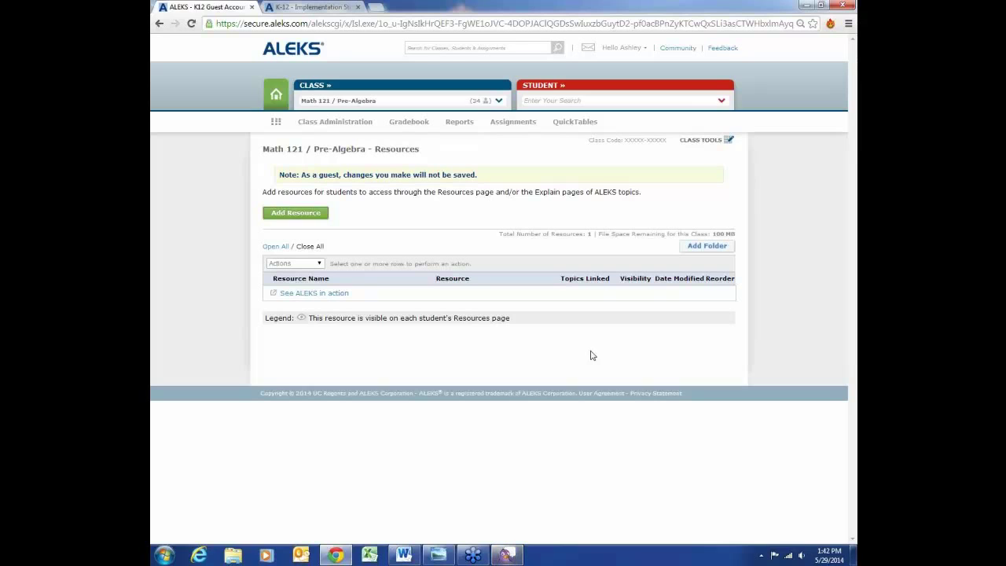
Switch back to the ALEKS K-12 website and review the Training Center's sessions, guides, and on-demand videos and tutorials
key(ctrl+Tab)
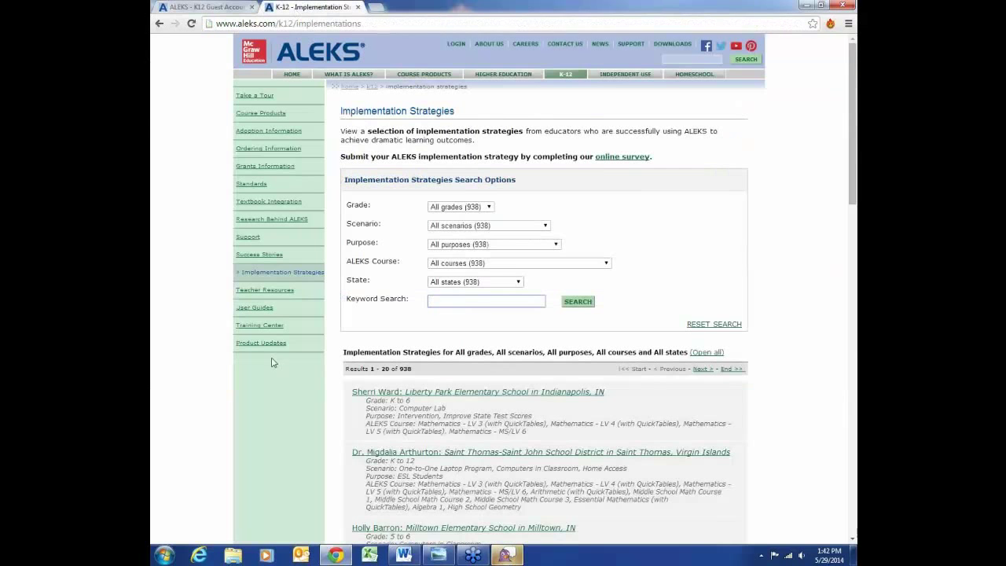
click(263, 328)
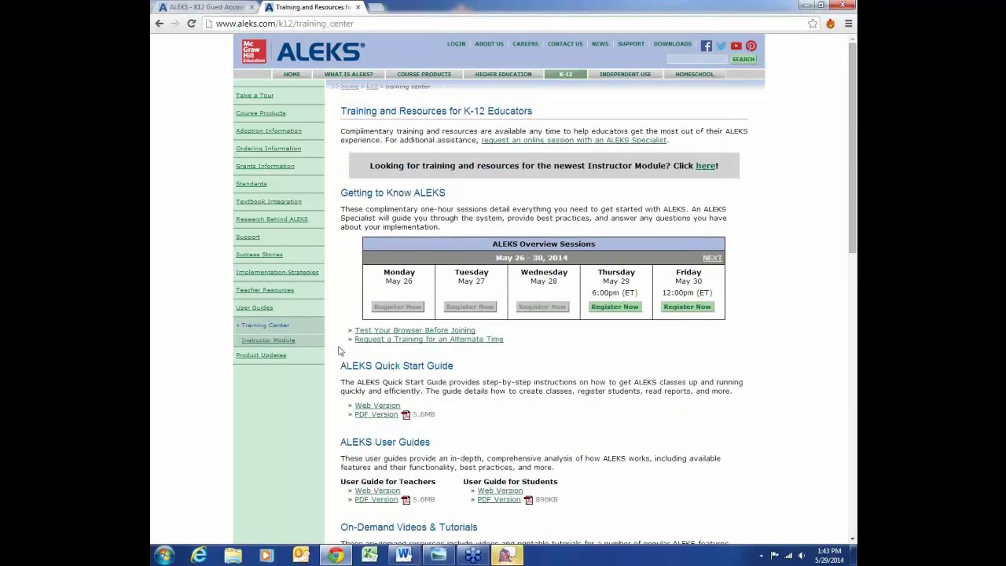
scroll(378, 376, down, 4)
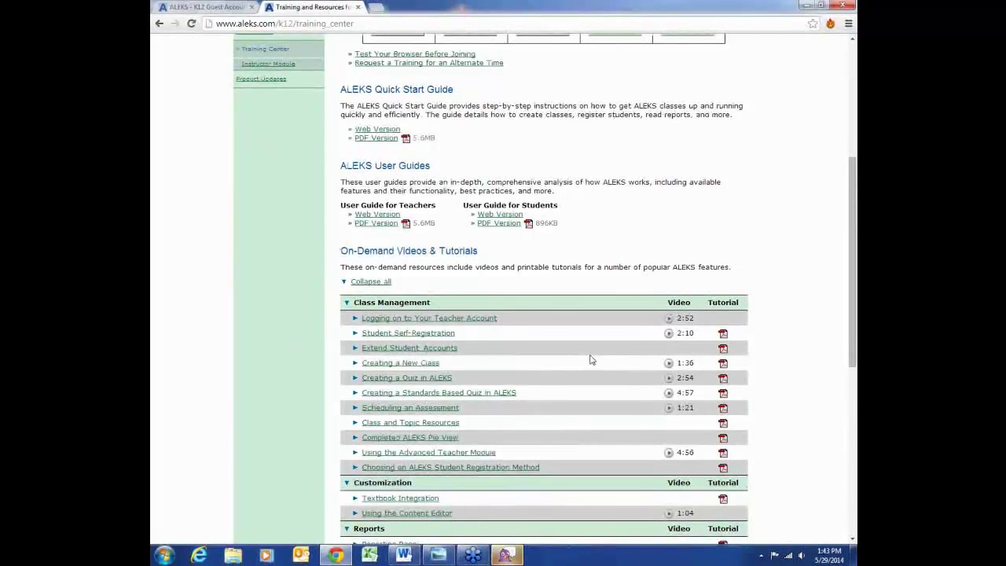
scroll(591, 359, up, 3)
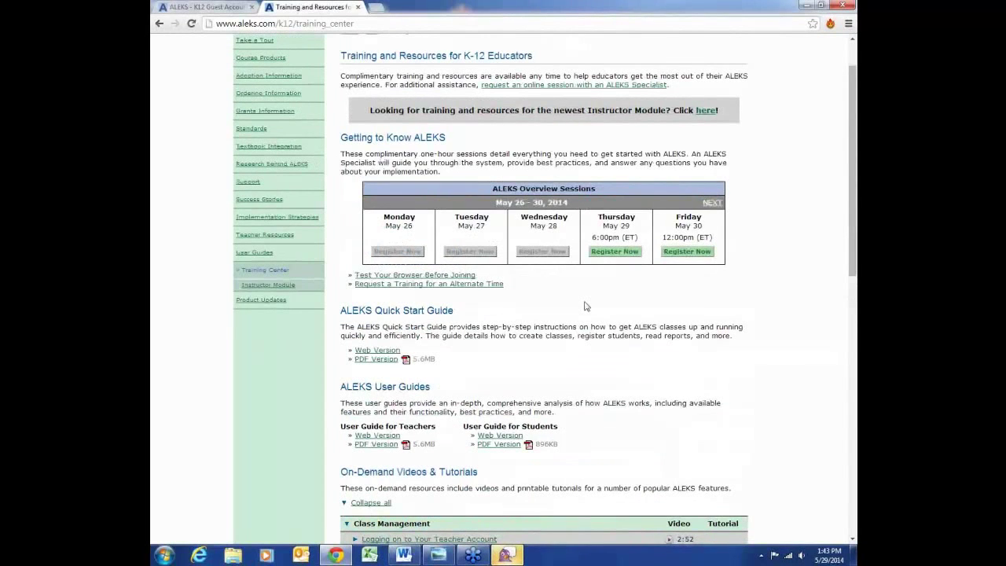